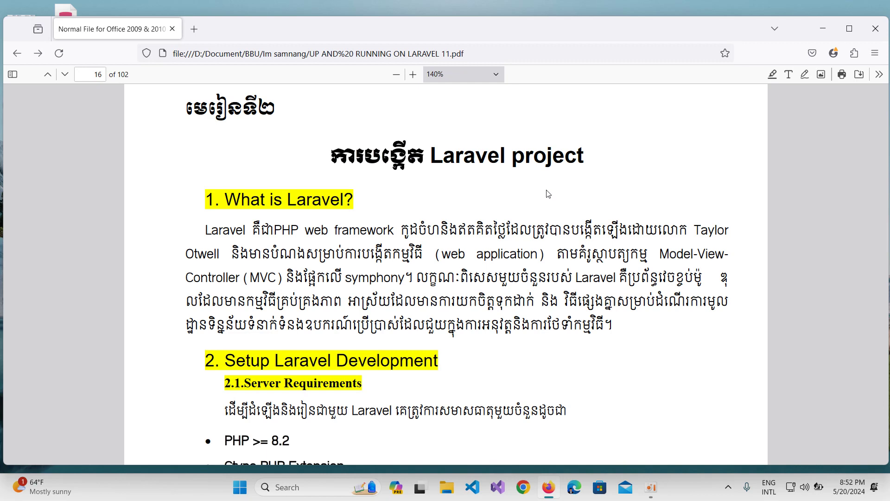
Step: Examine the Laravel server requirements list on page 16 at 120% zoom
scroll(548, 194, "down", 5)
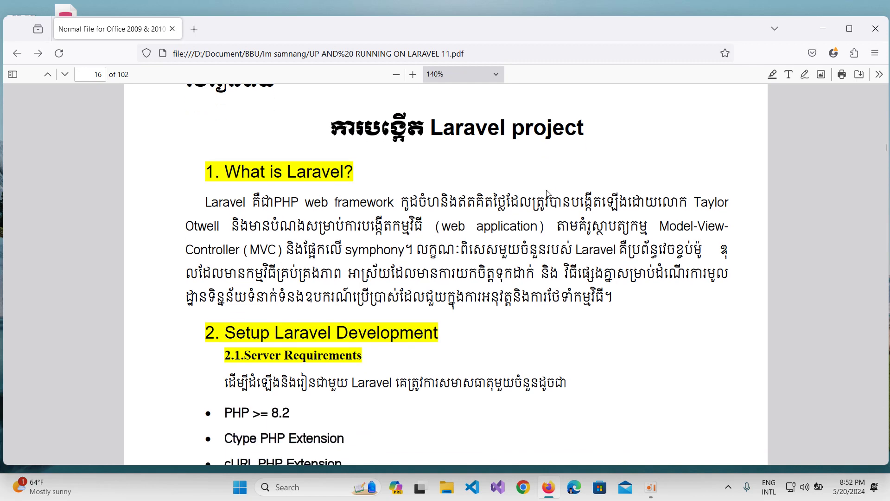
scroll(548, 194, "down", 1)
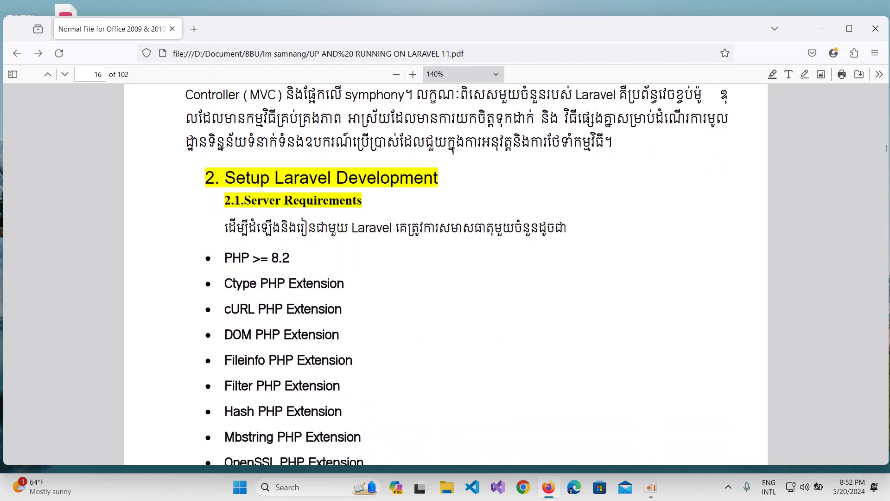
scroll(328, 224, "down", 4)
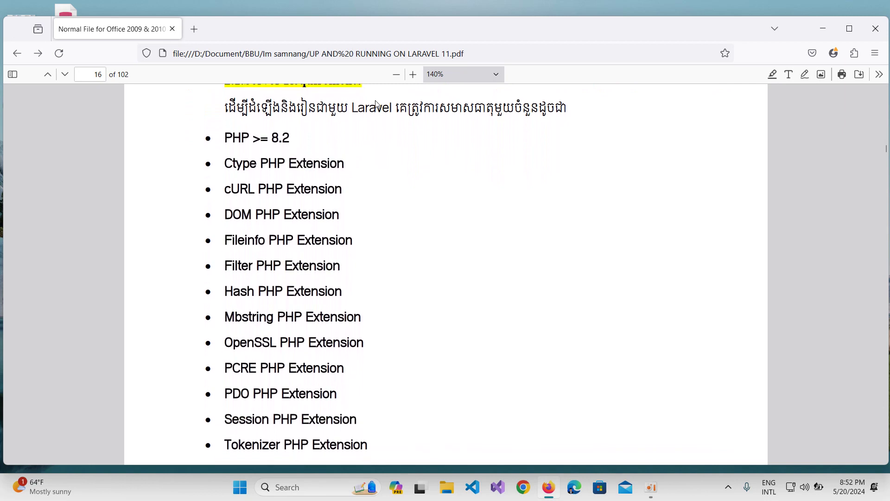
left_click(396, 74)
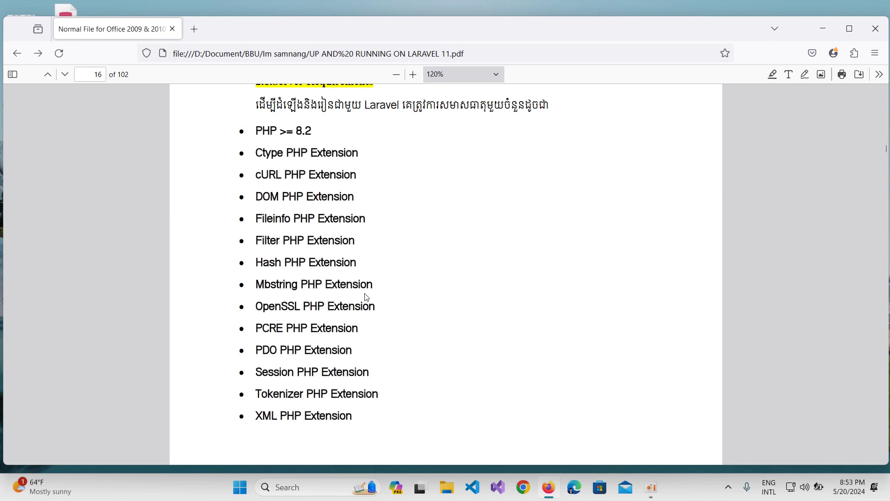
Step: Switch to File Explorer and open the folder C:\laragon\bin\php\php-8.3.7-nts-Win32-vs16-x64
left_click(447, 488)
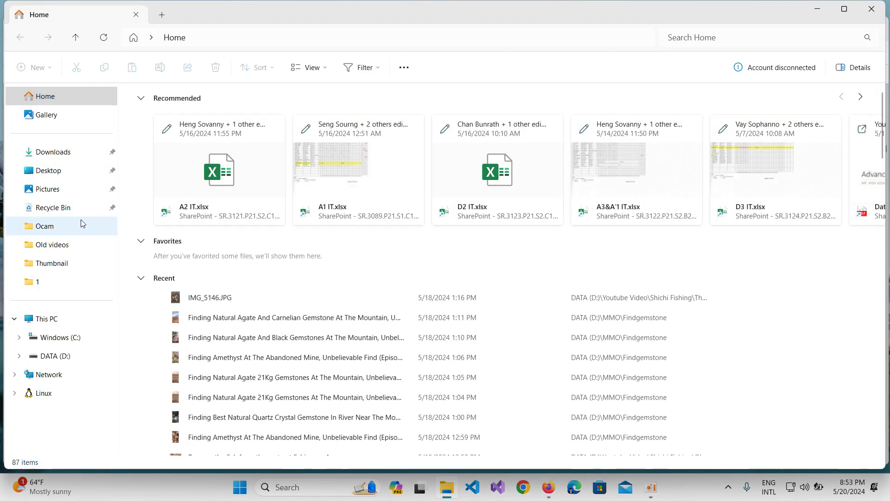
left_click(88, 336)
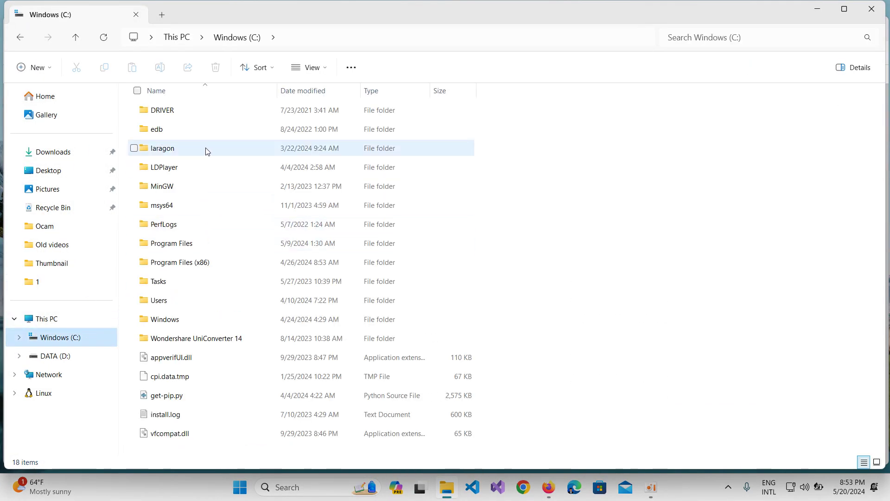
double_click(219, 149)
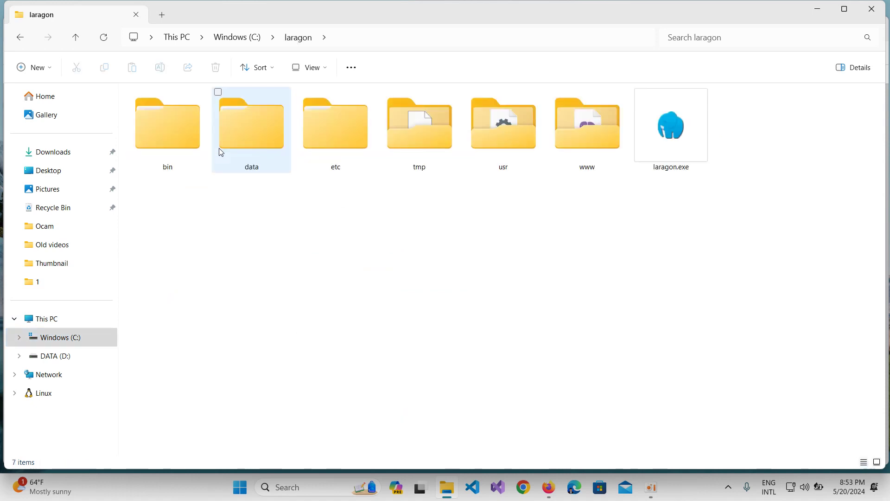
double_click(157, 162)
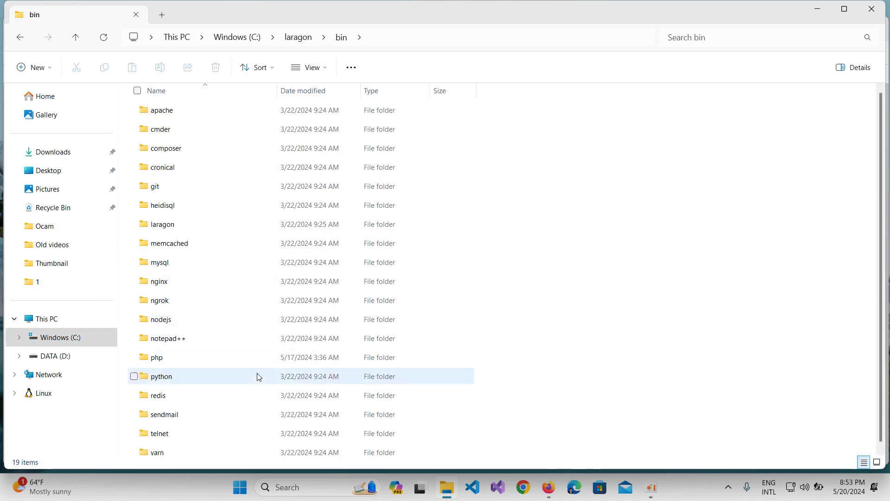
left_click(219, 357)
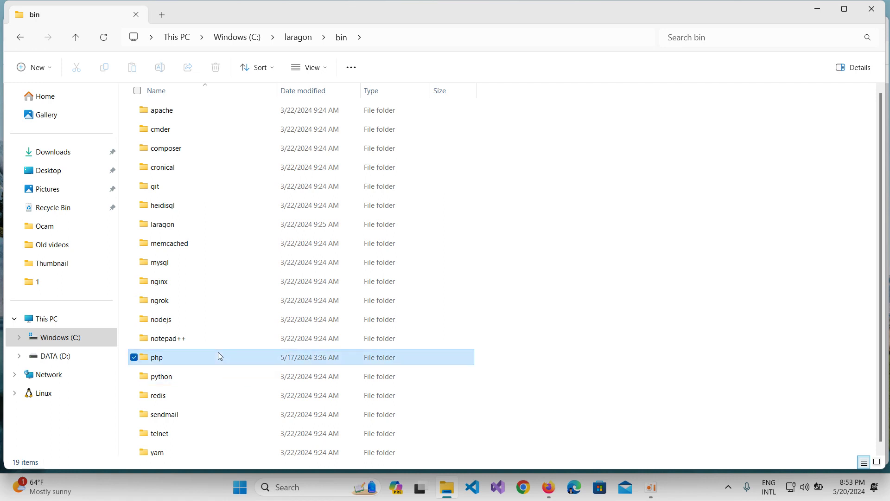
double_click(249, 350)
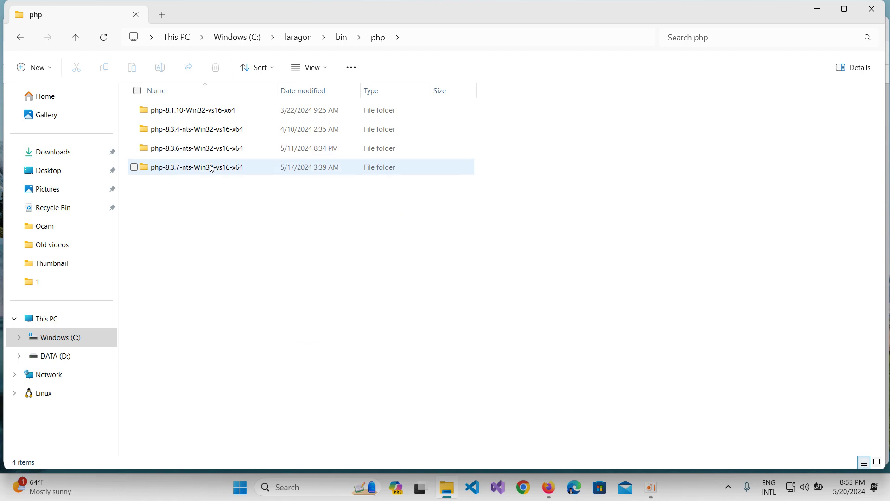
mouse_move(212, 168)
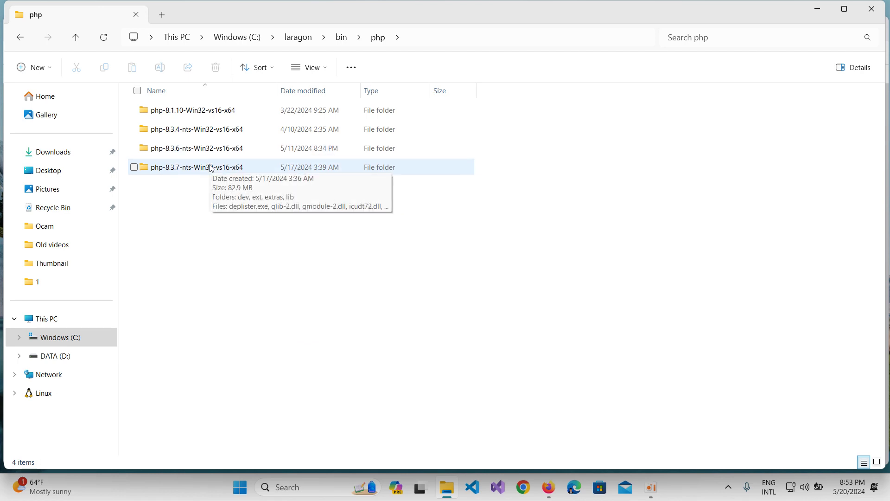
double_click(212, 168)
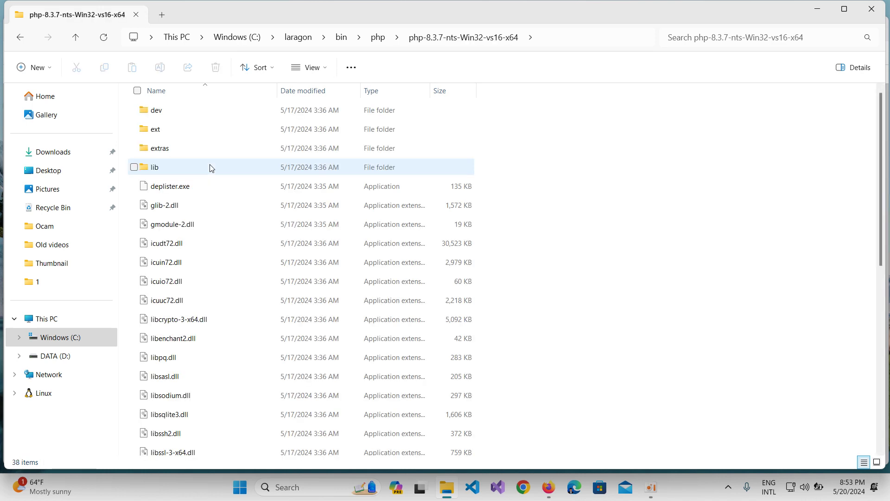
Step: Open this PHP version's php.ini file in Visual Studio Code
scroll(211, 168, "down", 5)
left_click(230, 282)
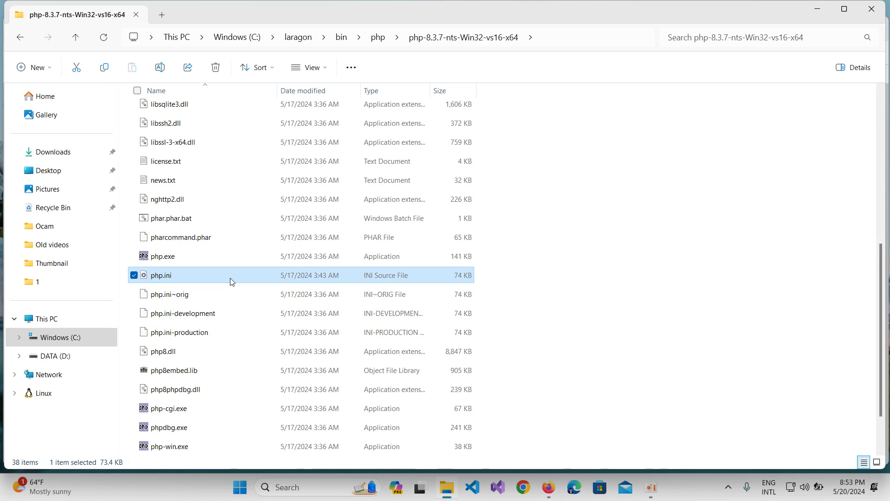
right_click(236, 280)
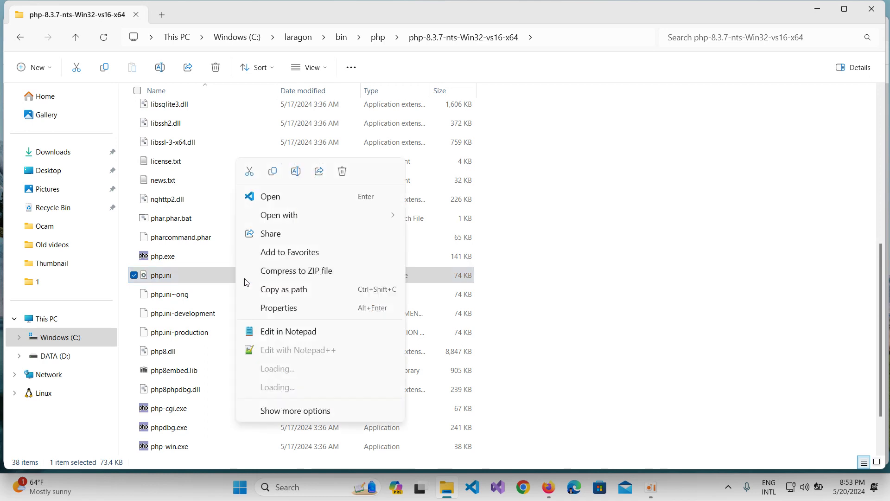
left_click(291, 205)
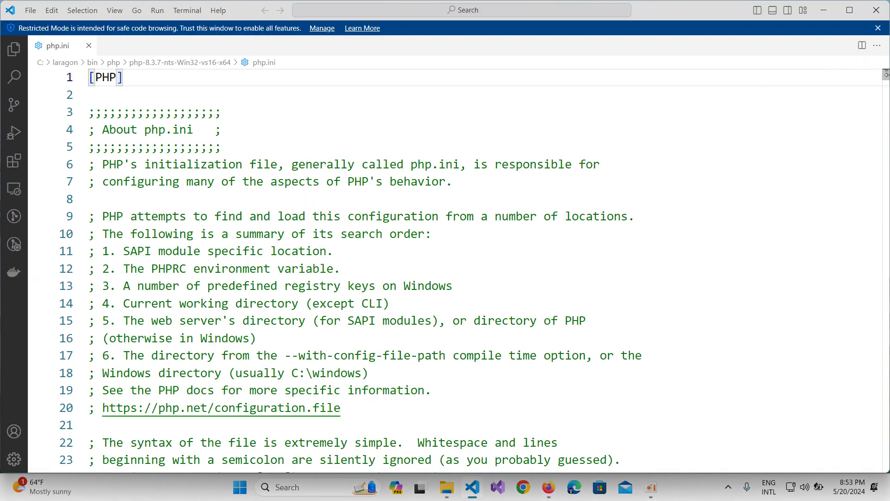
left_click(661, 140)
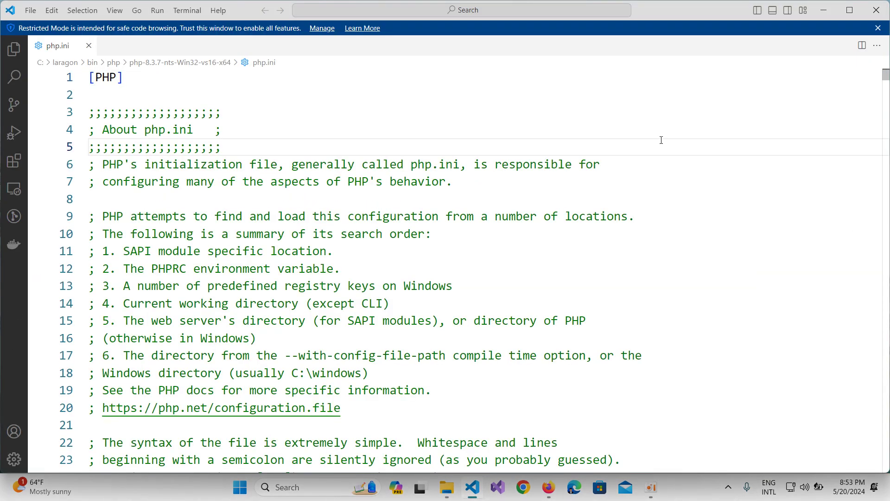
Step: Copy "Fileinfo" from the PDF requirements list in Firefox and find it in php.ini in Visual Studio Code
left_click(549, 488)
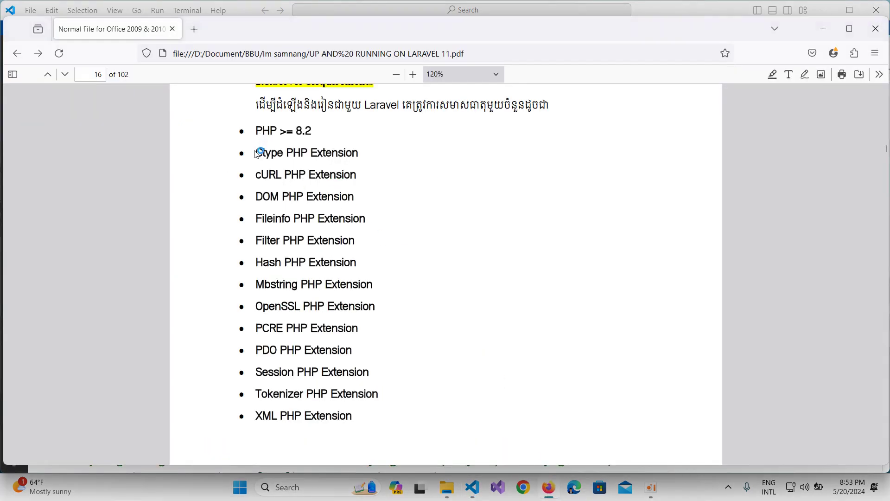
left_click_drag(257, 222, 290, 218)
right_click(289, 218)
left_click(306, 230)
key("alt+Tab")
left_click(606, 194)
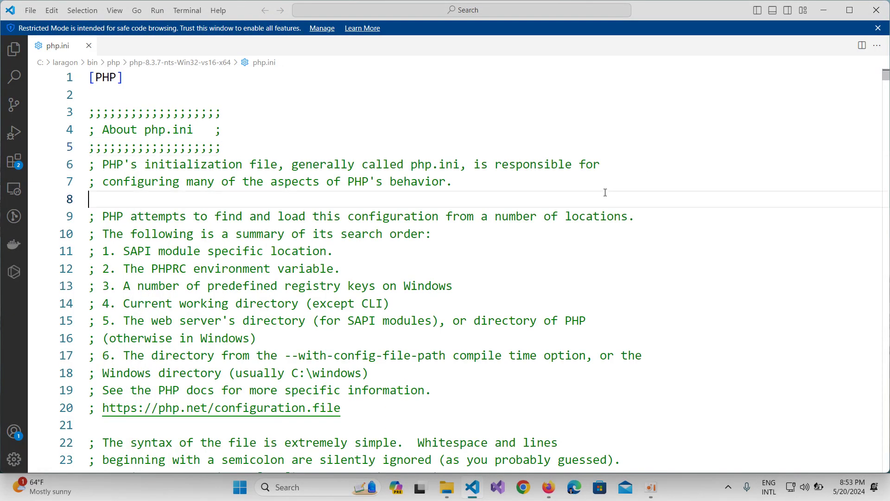
key("ctrl+f")
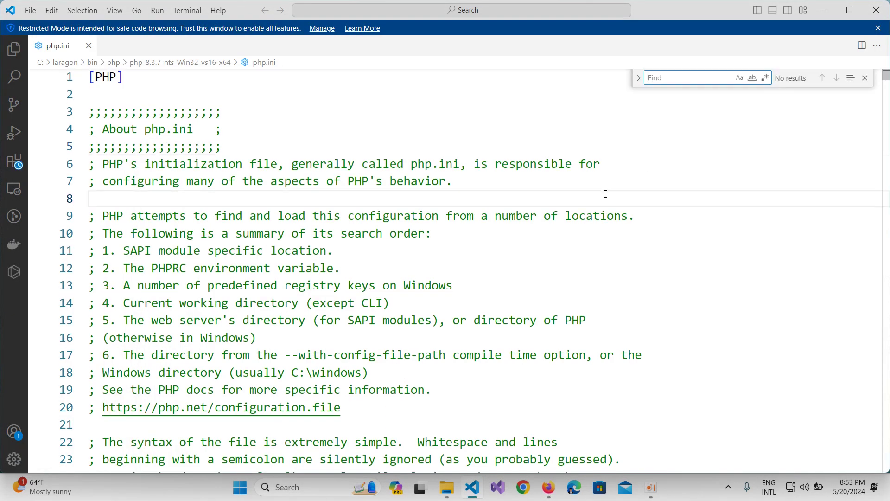
key("ctrl+v")
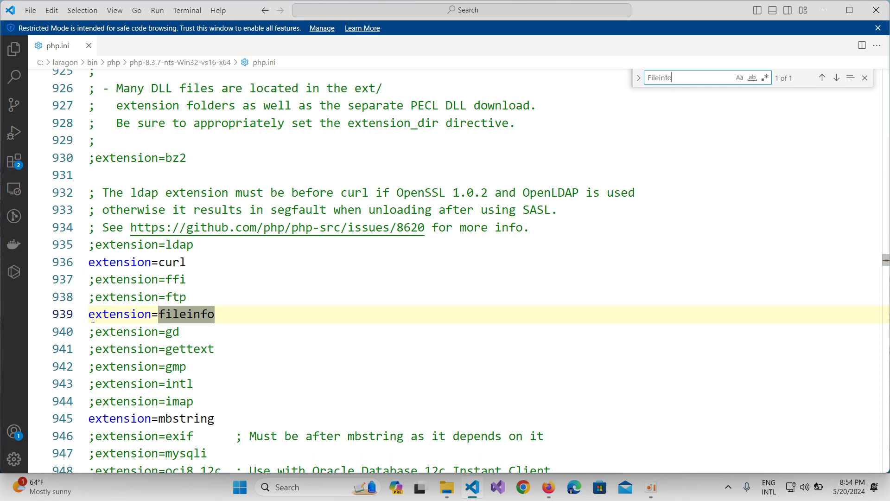
left_click(228, 318)
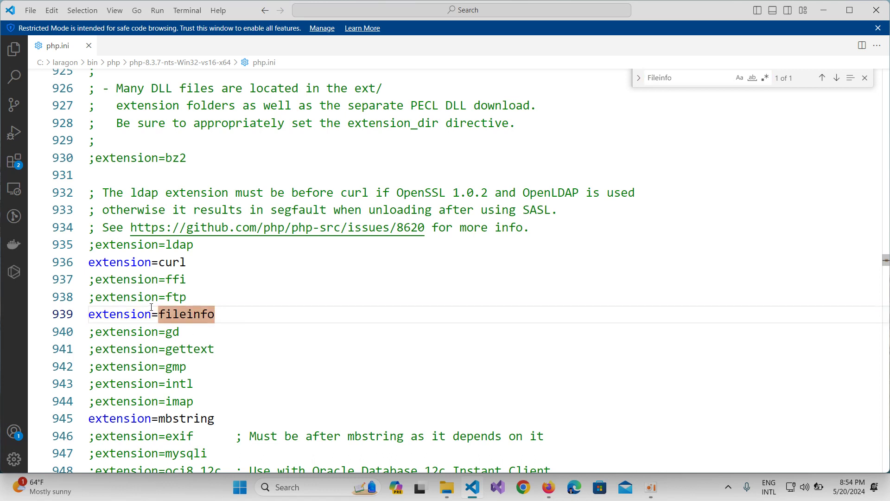
Step: Check the OpenSSL entry in the PDF requirements list, then search php.ini for "openssl" in Visual Studio Code
left_click(556, 493)
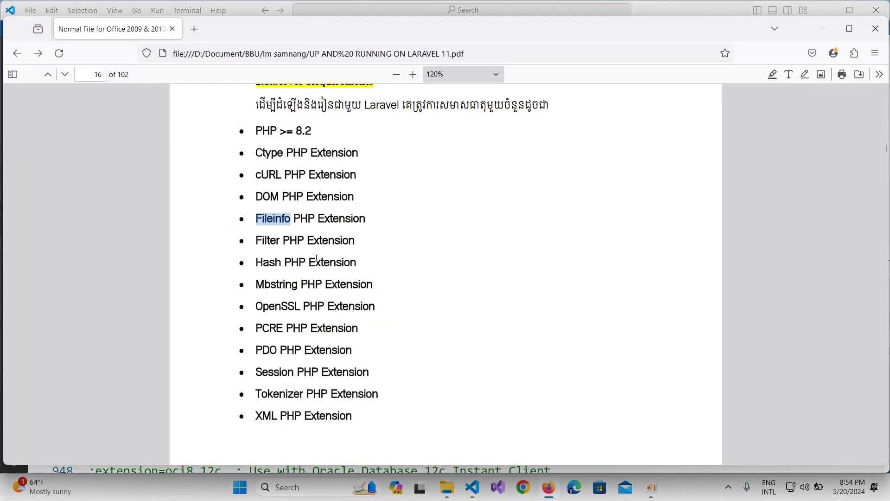
left_click(257, 284)
mouse_move(258, 307)
left_mouse_down()
mouse_move(301, 304)
mouse_move(274, 306)
left_mouse_up()
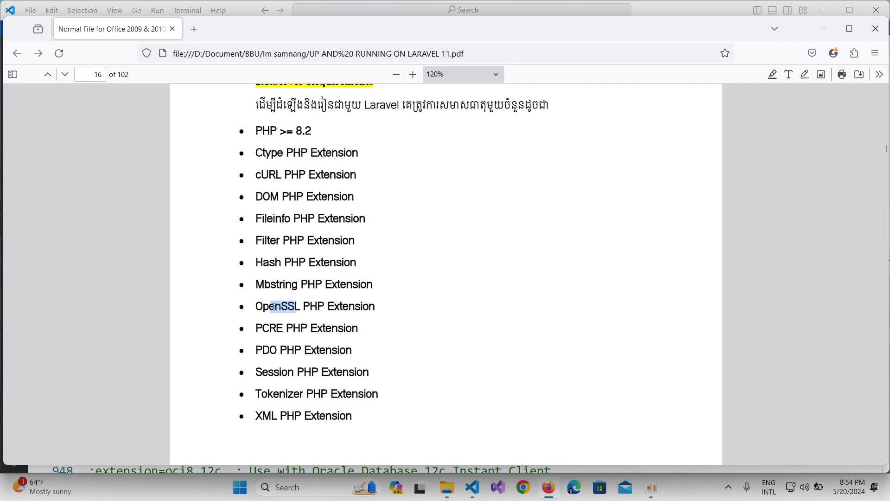
left_click(276, 306)
left_click(473, 486)
key("ctrl+f")
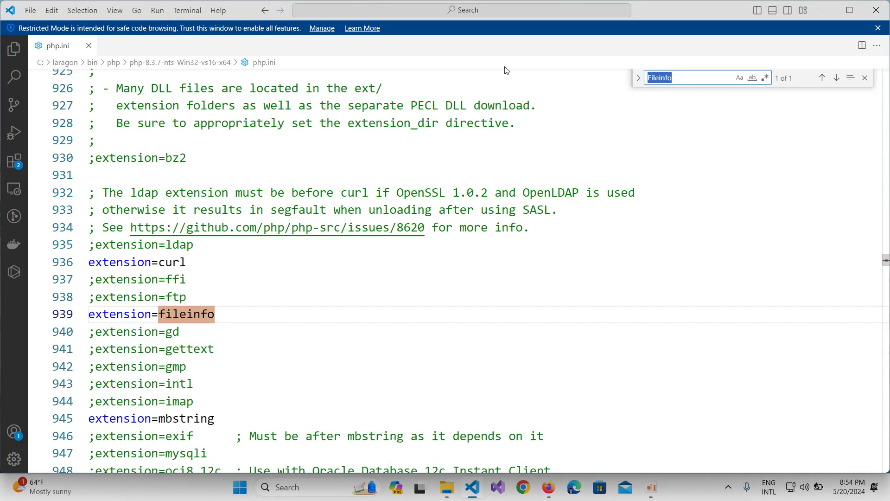
type("opens")
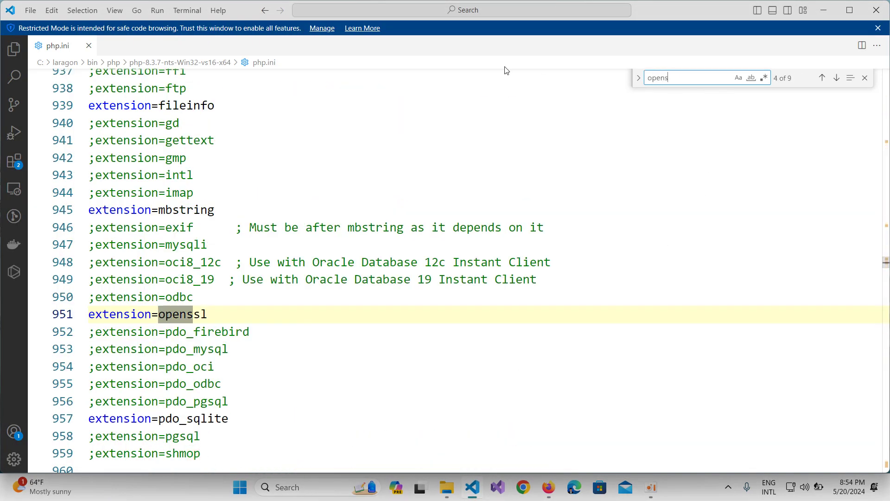
type("sl")
key("Return")
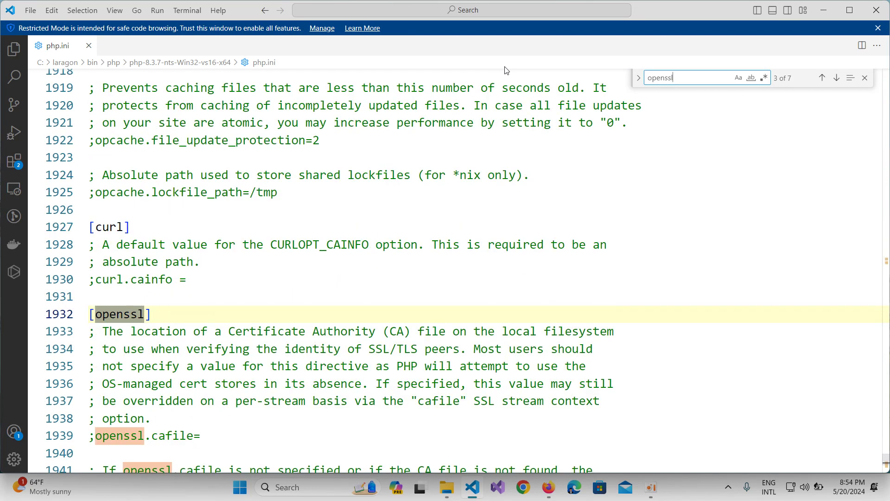
Step: Go through the "openssl" matches to the extension=openssl line and check whether it is enabled
key("Return")
key("Return")
key("Return")
key("Return")
key("Return")
key("Return")
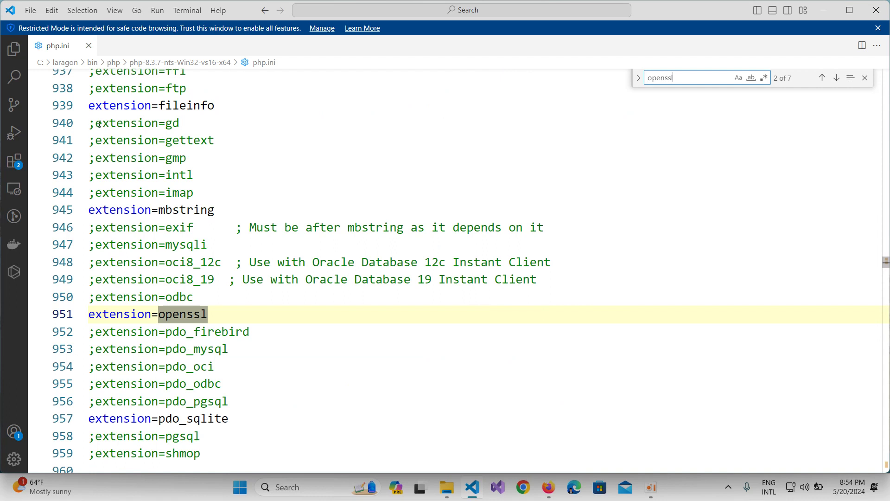
left_click(88, 315)
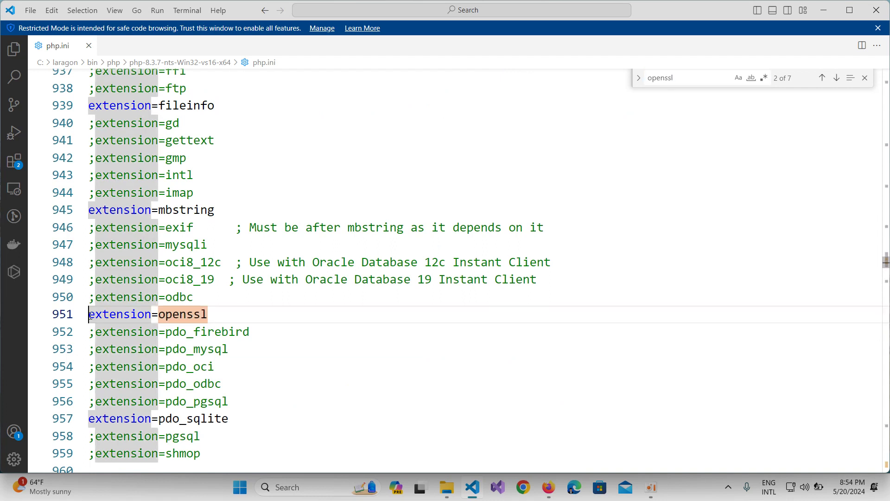
left_click(289, 317)
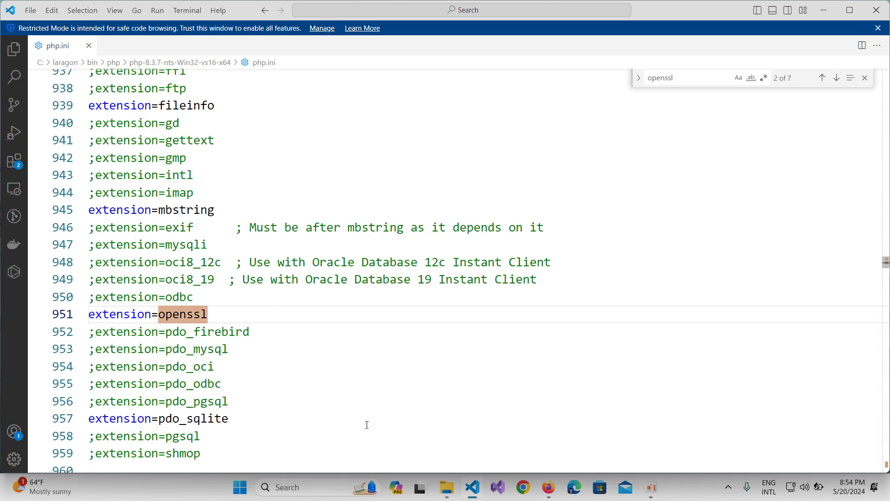
Step: Check the PDO entry in the PDF requirements list, then search php.ini for "pdo" and inspect the matching extension lines
left_click(548, 487)
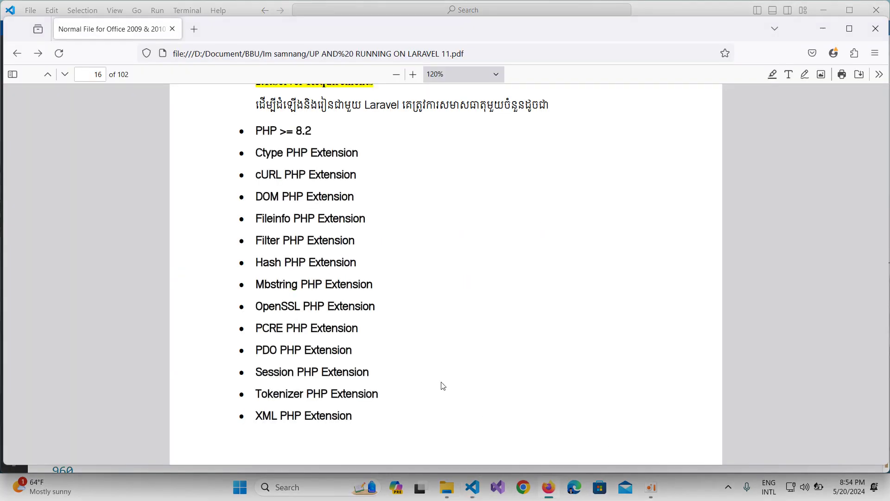
double_click(260, 350)
left_click(824, 29)
key("ctrl+f")
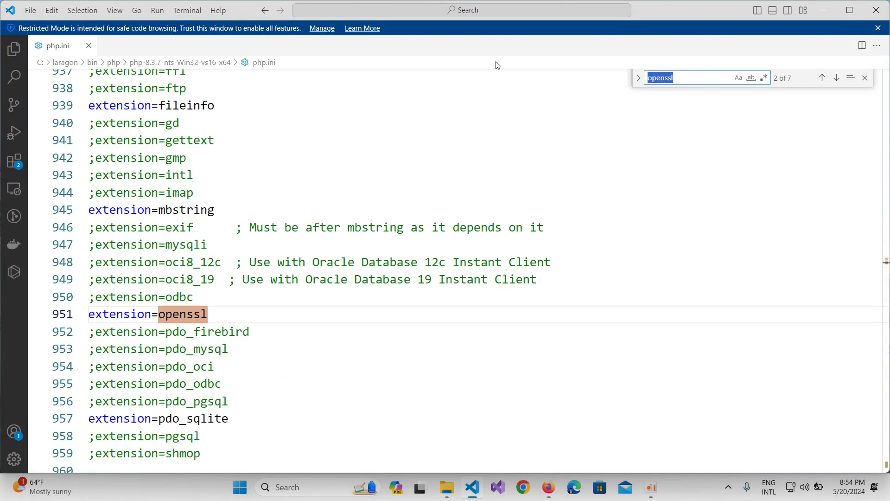
type("pdo")
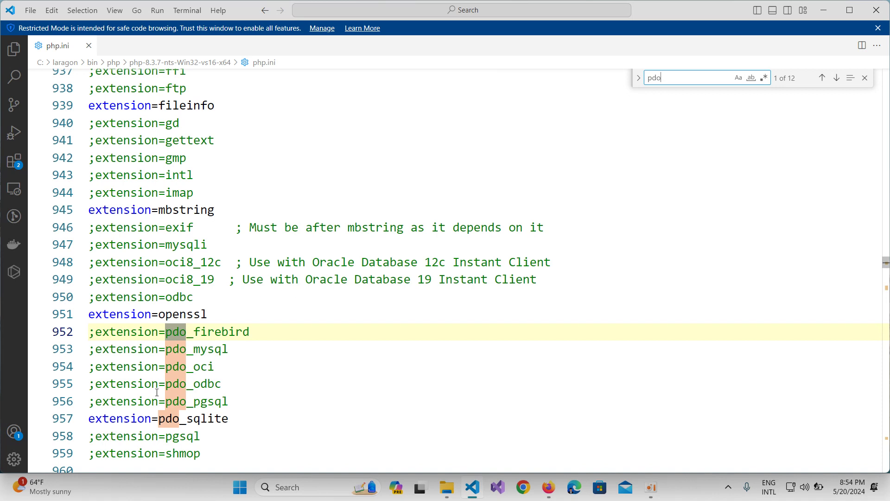
left_click(89, 418)
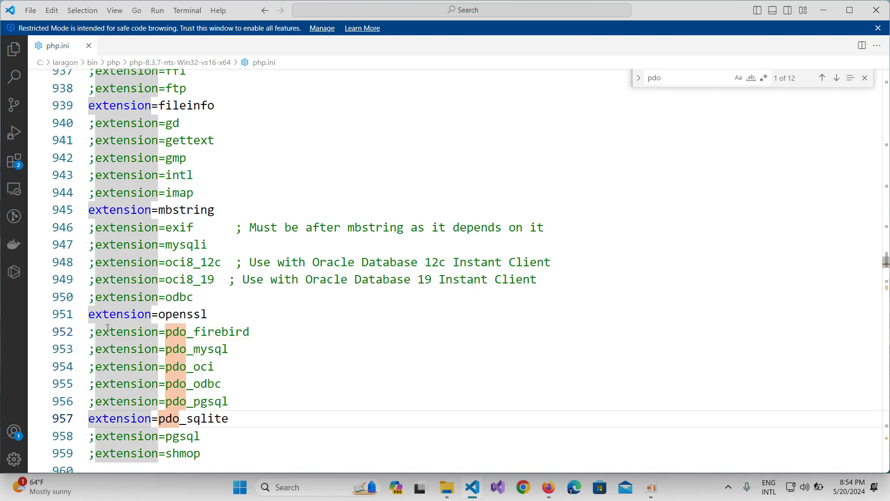
left_click(189, 313)
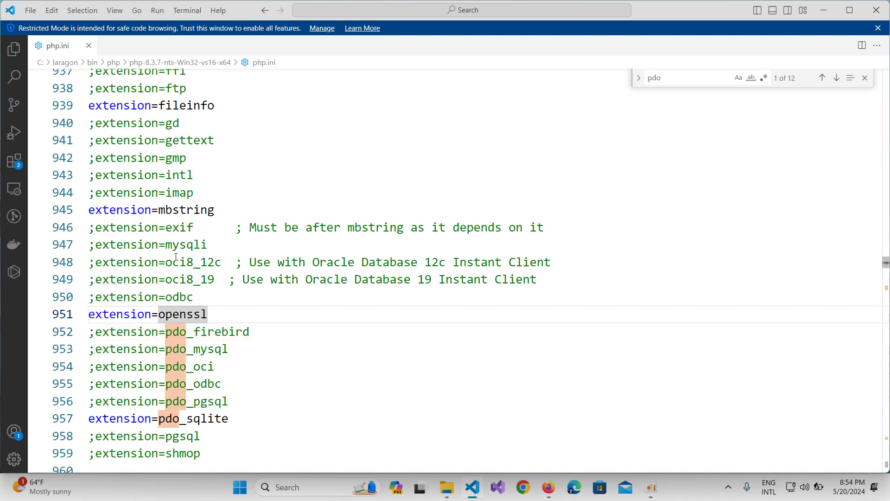
Step: Place the cursor at the start of the extension=pdo_mysql line in php.ini
scroll(185, 334, "down", 1)
key("Down")
key("Down")
key("Home")
left_click(98, 331)
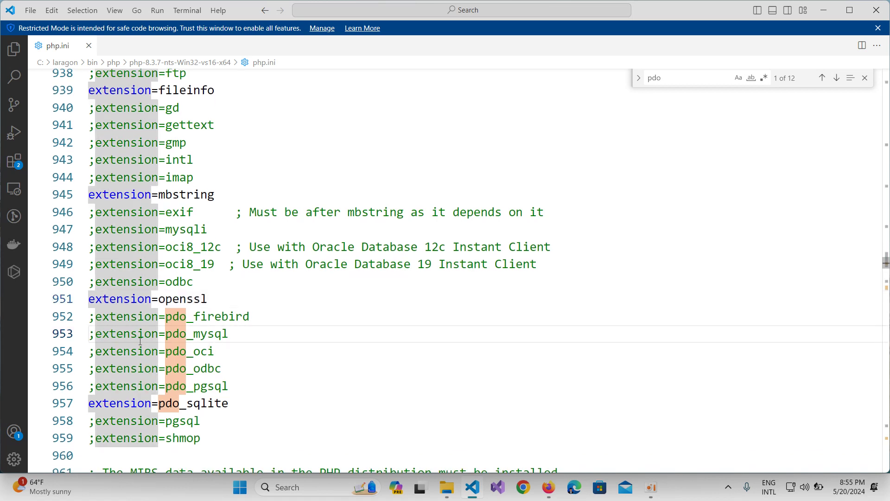
Step: Enable the pdo_mysql extension on line 953 of php.ini by removing its leading semicolon, and close the search
key("BackSpace")
left_click(279, 346)
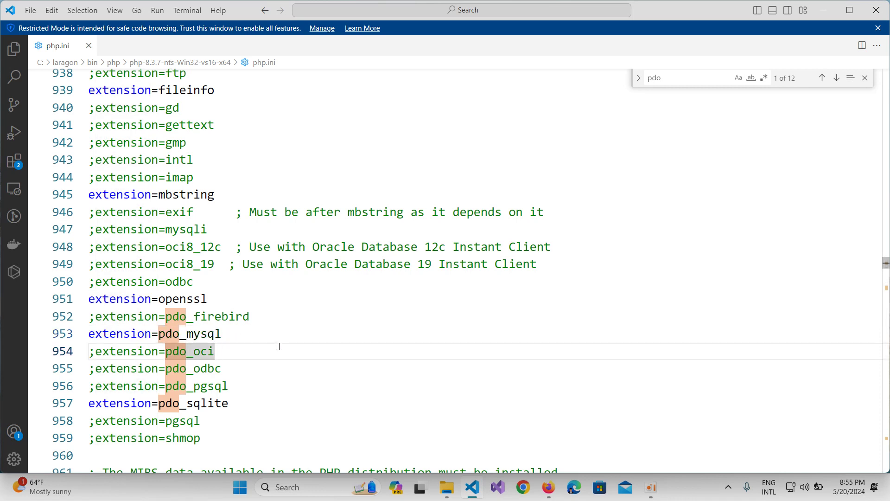
left_click(865, 78)
Step: Launch Laragon, start all of its services, and close its window
left_click(287, 486)
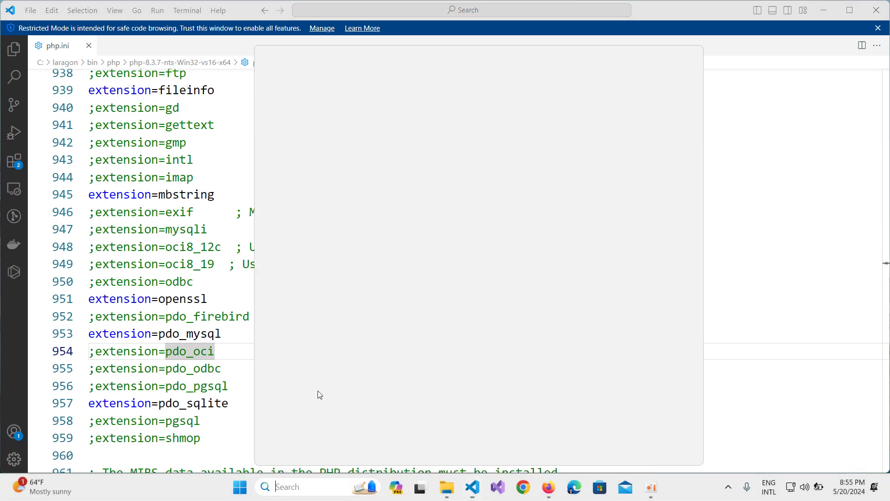
type("l")
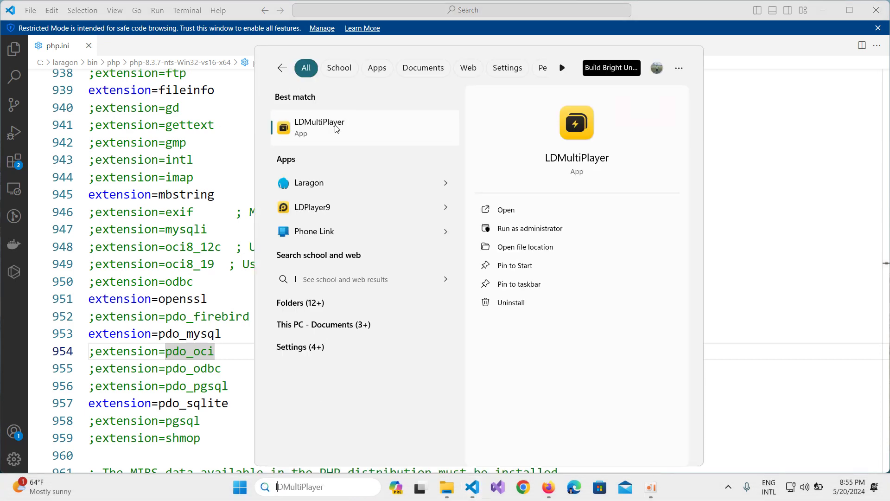
type("ar")
left_click(324, 132)
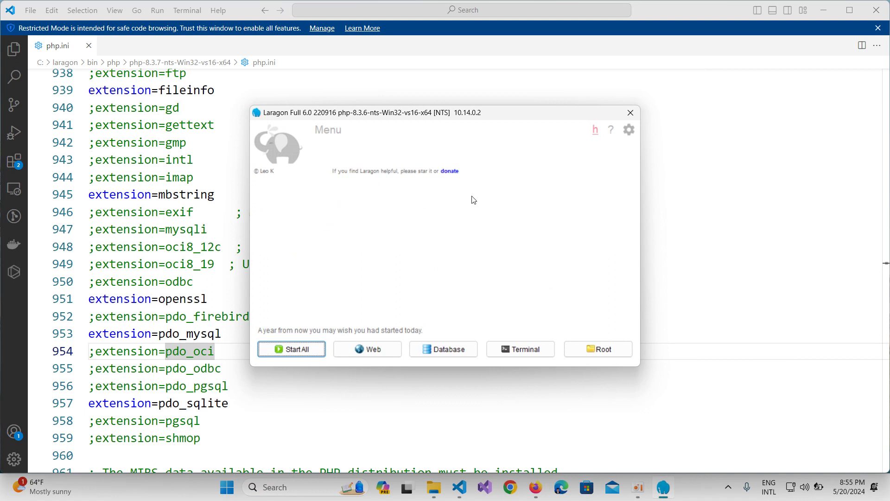
left_click(296, 348)
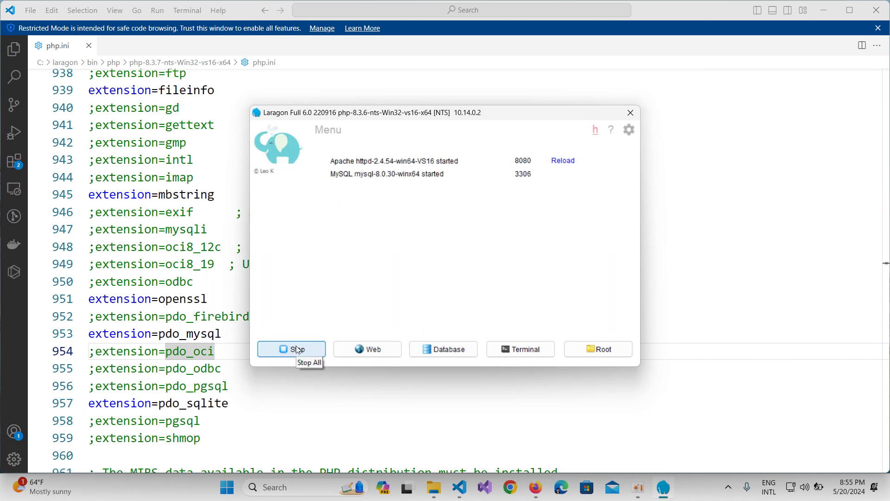
left_click(631, 113)
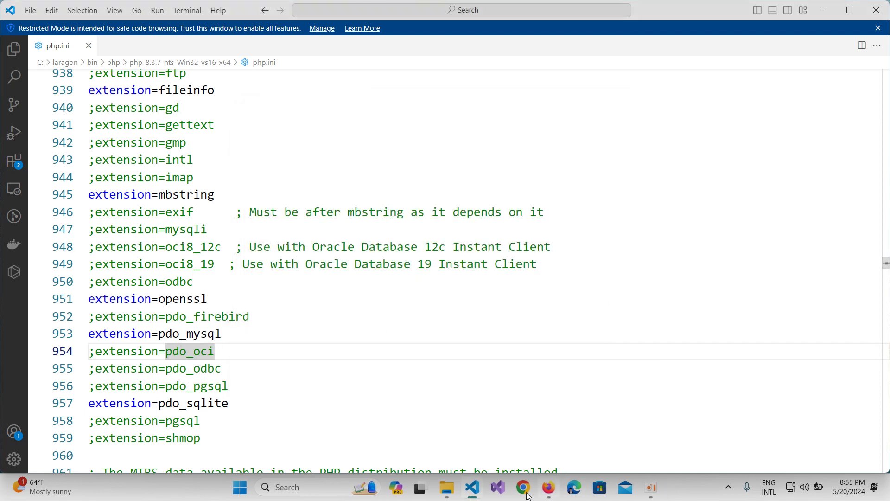
Step: Copy the path of the php-8.3.7-nts-Win32-vs16-x64 folder from File Explorer and open Notepad++
left_click(446, 487)
left_click(582, 38)
key("ctrl+c")
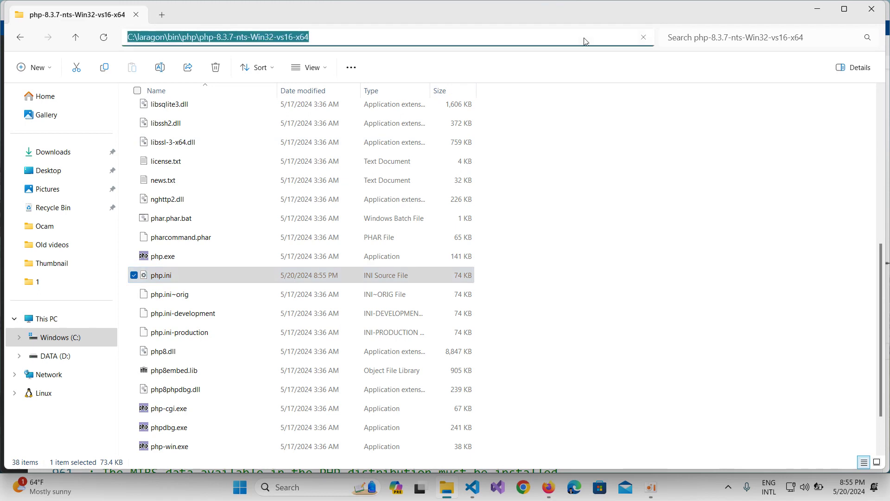
key("super+s")
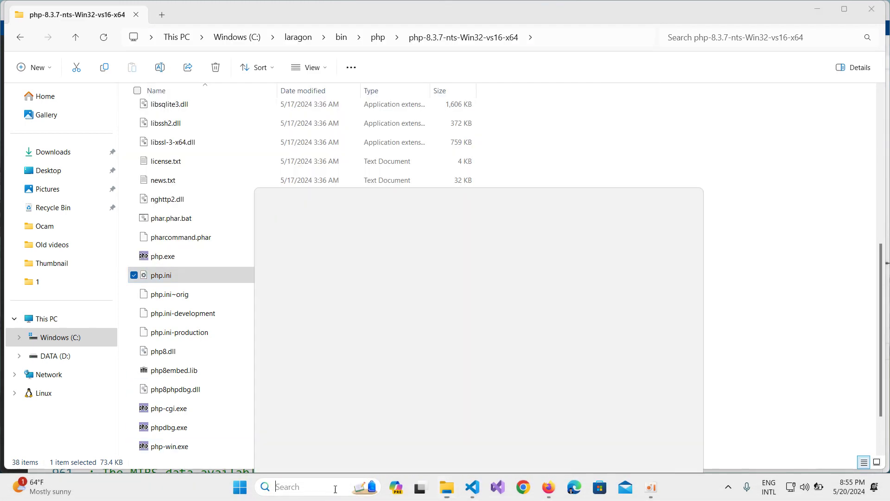
type("notepad")
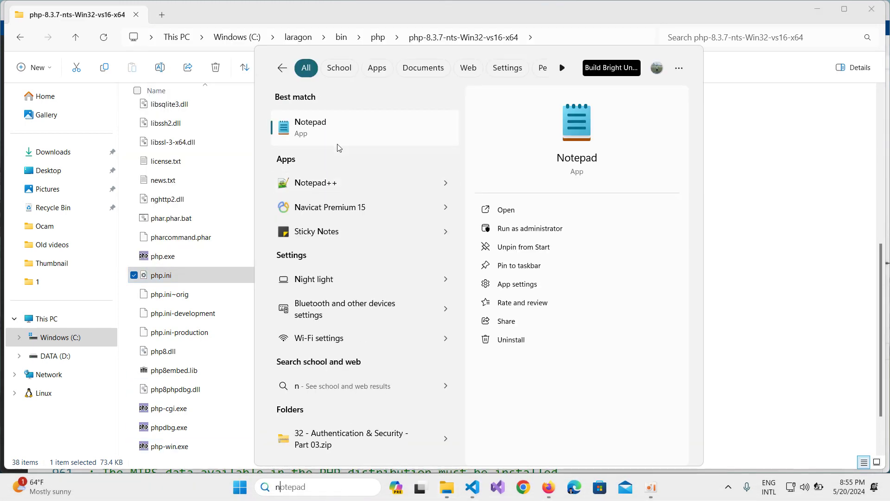
left_click(349, 187)
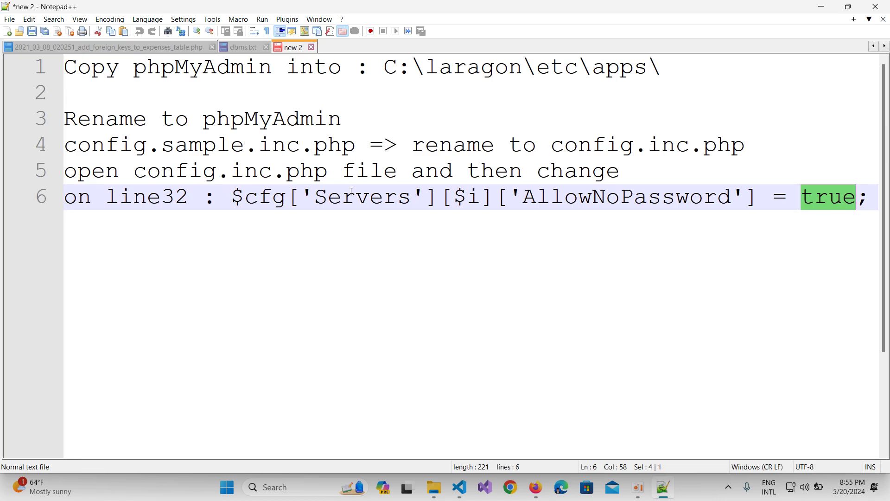
Step: Add the copied PHP folder path on line 10 of the note, below the phpMyAdmin instructions
key("End")
key("Return")
key("Return")
key("Return")
key("Return")
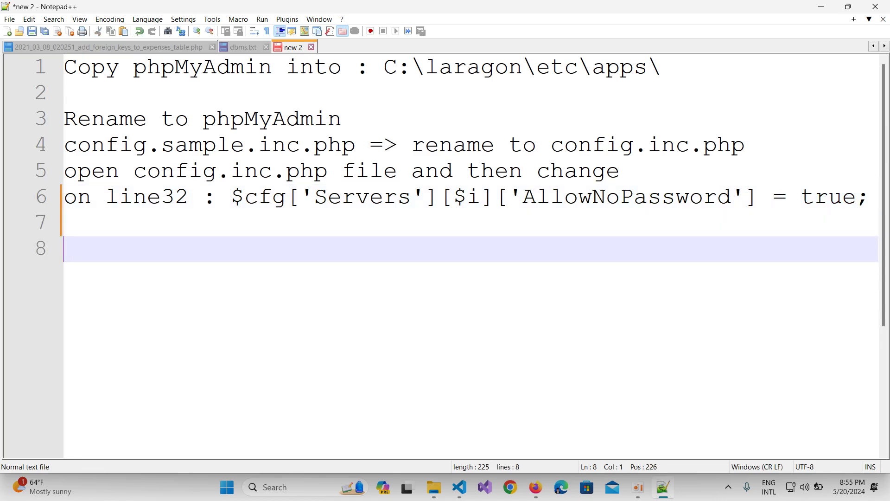
key("ctrl+v")
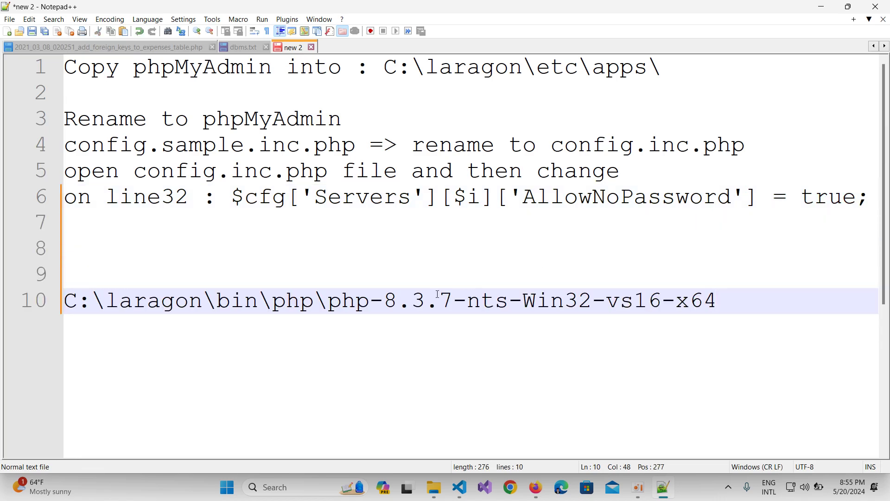
Step: Compare the PHP version in the pasted folder path with the PHP >= 8.2 requirement in the PDF
left_click_drag(64, 298, 211, 306)
left_click_drag(211, 306, 715, 305)
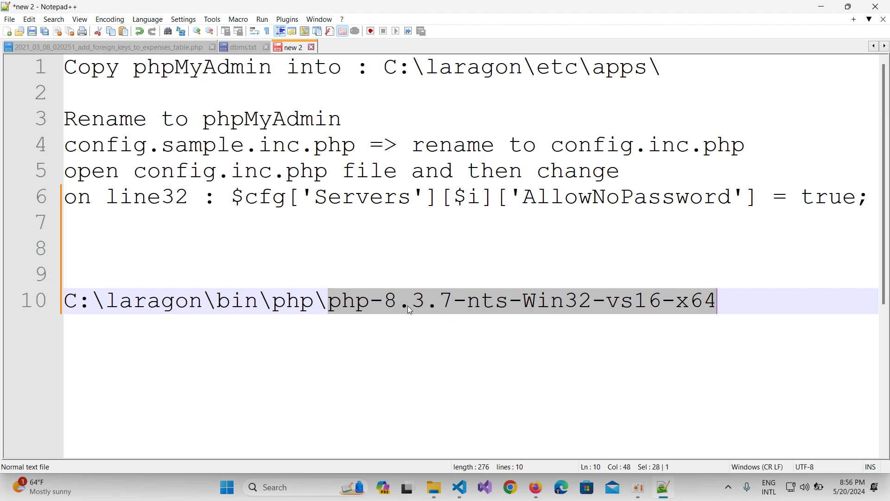
left_click(540, 496)
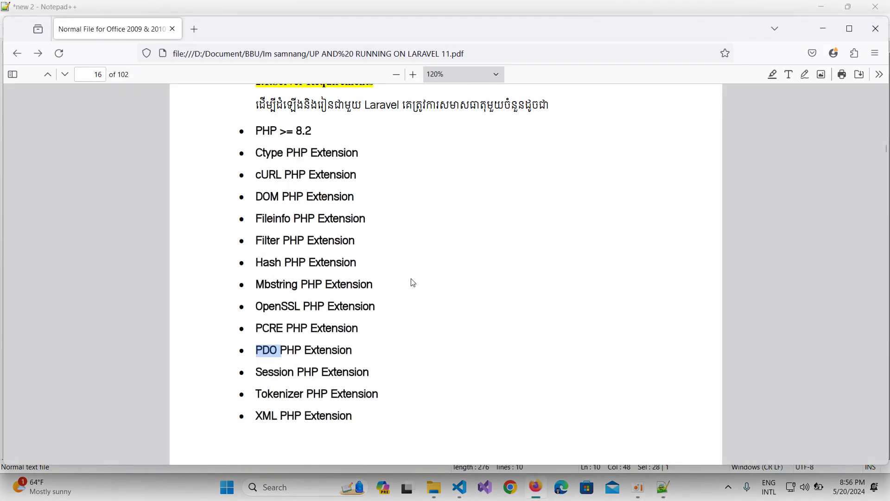
left_click_drag(255, 131, 367, 138)
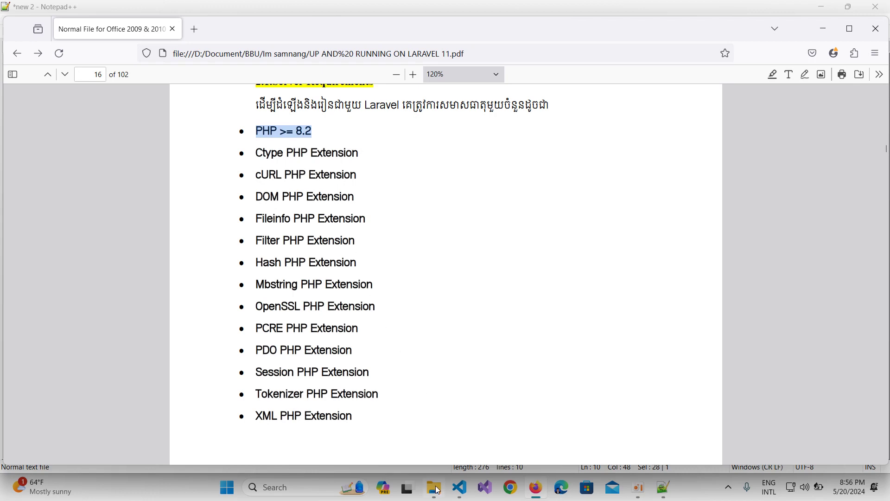
left_click(663, 488)
left_click(370, 300)
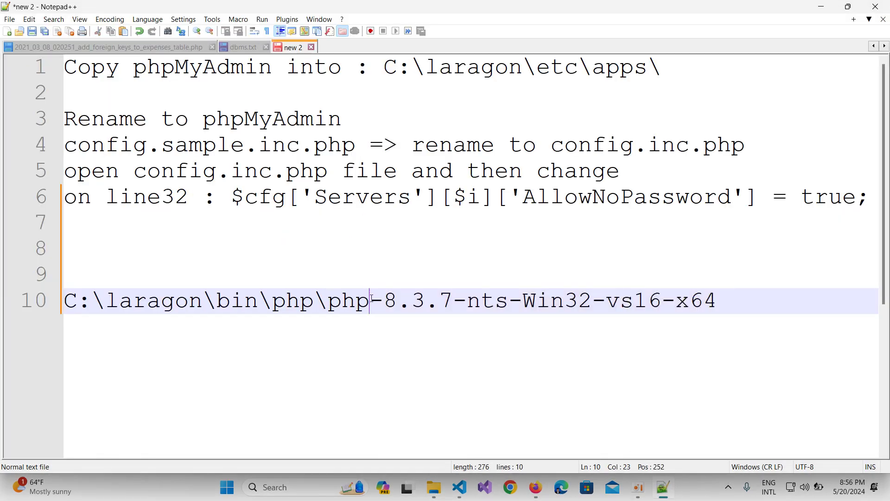
double_click(441, 301)
key("End")
Step: Read the PDF's Create Laravel Project section, covering Composer installation, the optional Git Bash tool and the project creation commands
left_click(536, 488)
scroll(403, 269, "down", 10)
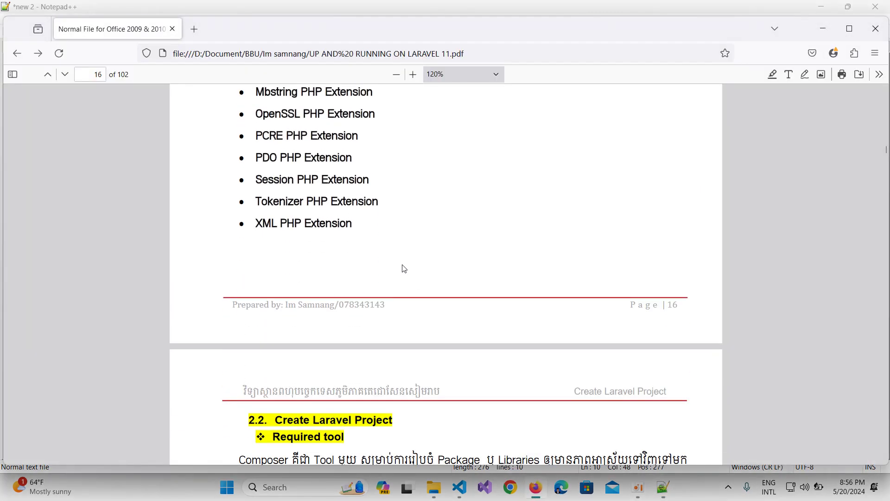
scroll(403, 266, "down", 1)
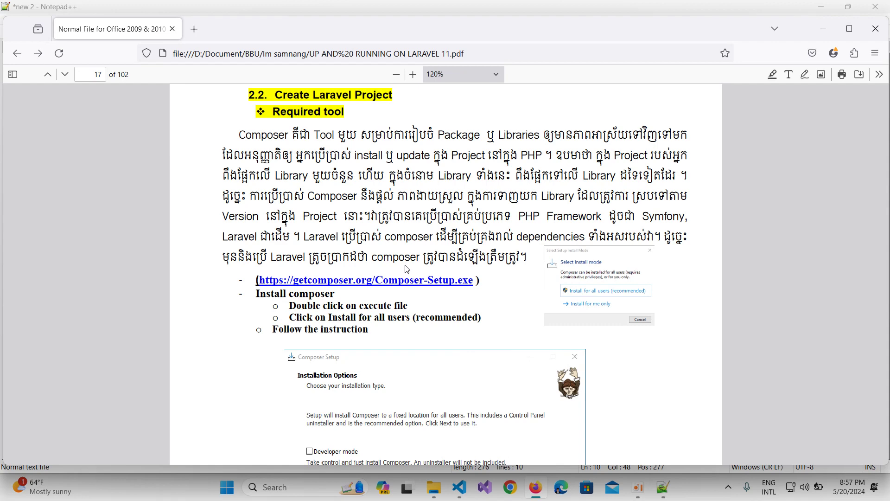
scroll(406, 269, "down", 3)
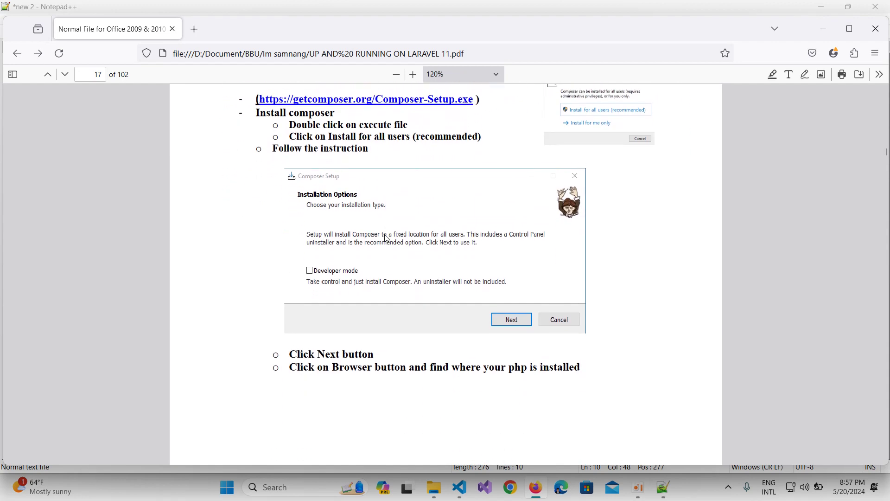
scroll(386, 237, "up", 10)
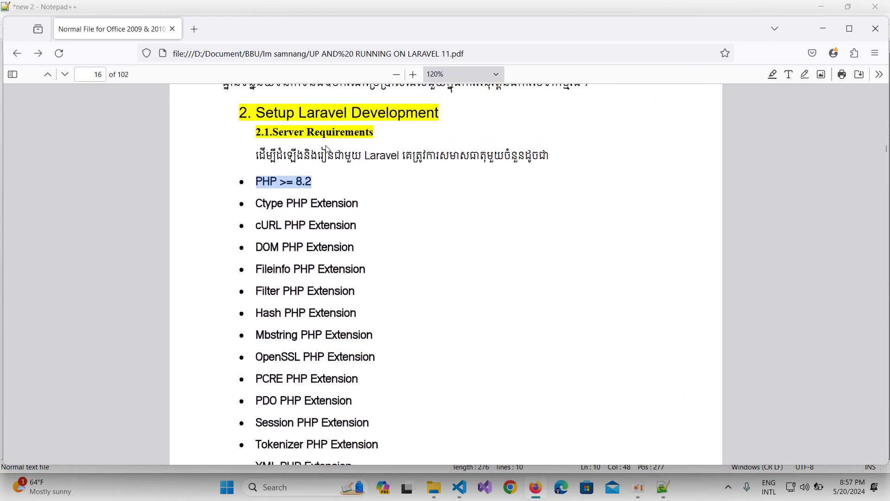
scroll(337, 192, "down", 10)
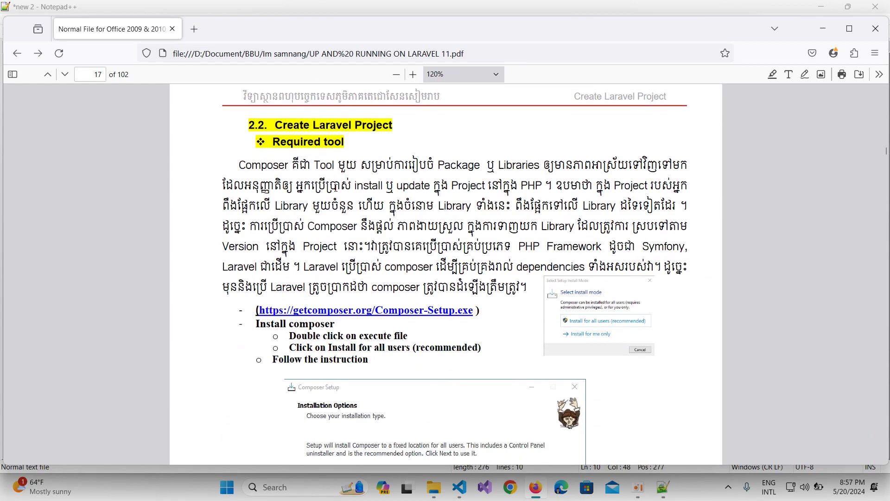
scroll(337, 191, "down", 10)
scroll(337, 191, "down", 10)
scroll(337, 191, "down", 3)
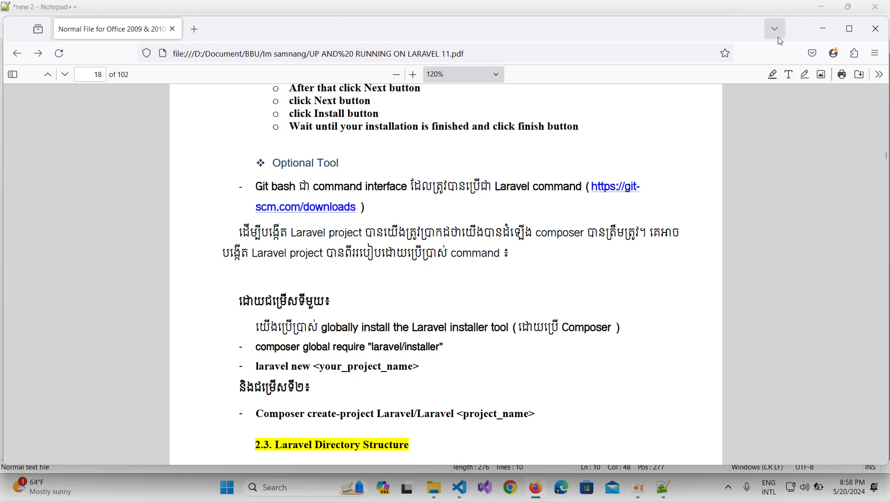
Step: Minimise Notepad++, the PDF browser window and File Explorer, and close Visual Studio Code to clear the desktop
left_click(818, 10)
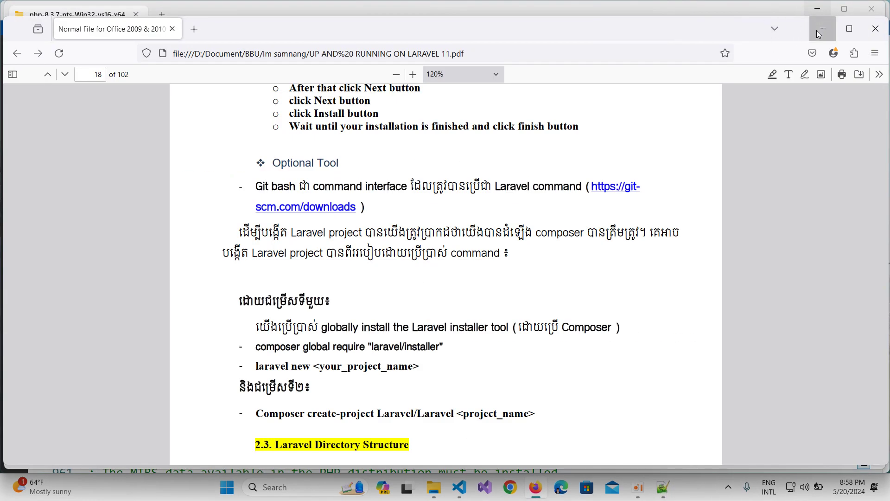
left_click(820, 29)
left_click(812, 9)
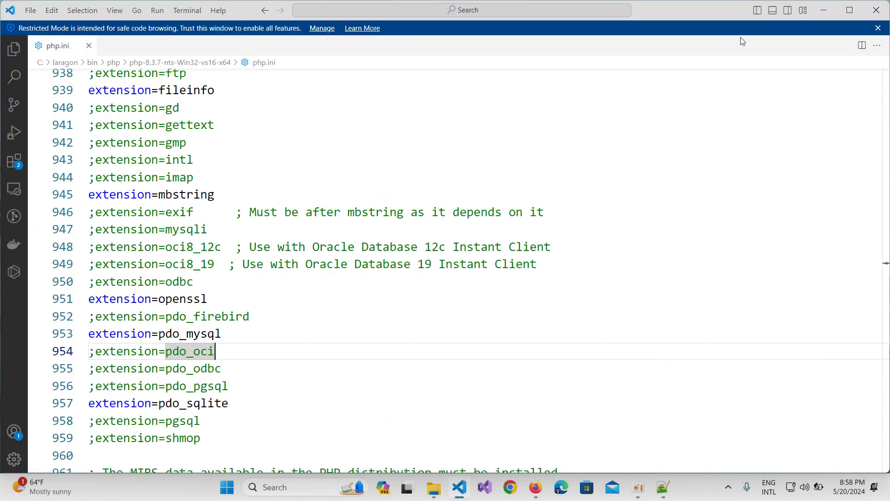
left_click(871, 12)
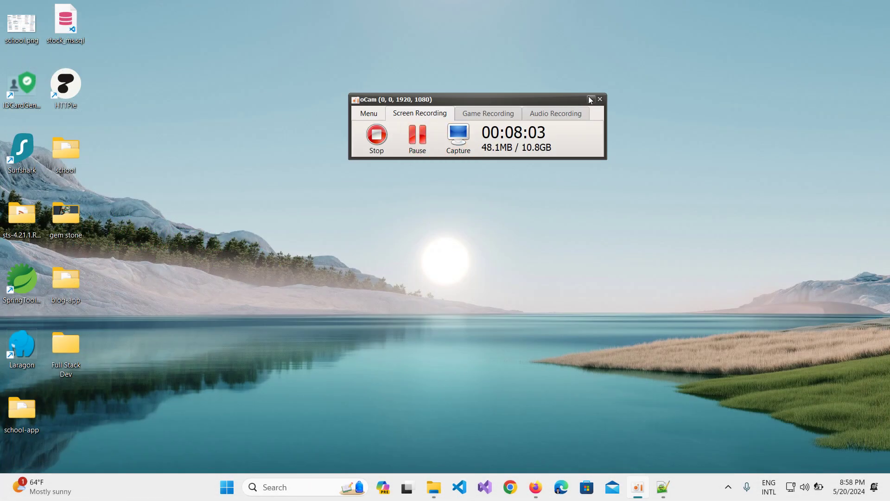
left_click(590, 99)
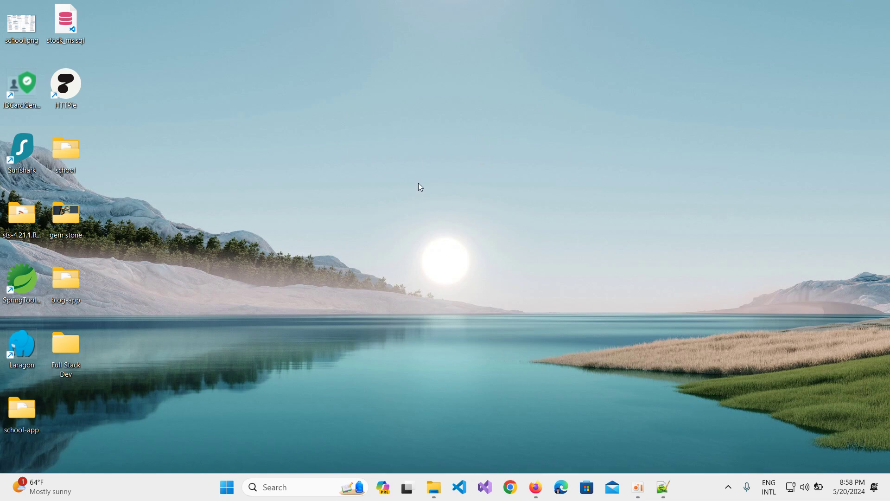
right_click(430, 173)
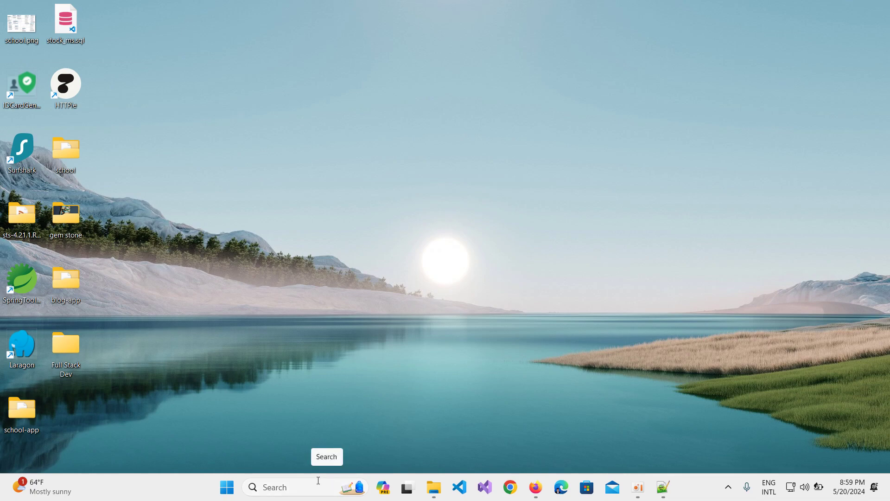
Step: Search the web for "composer" in a new Firefox tab and open the Composer download page
left_click(535, 486)
left_click(196, 29)
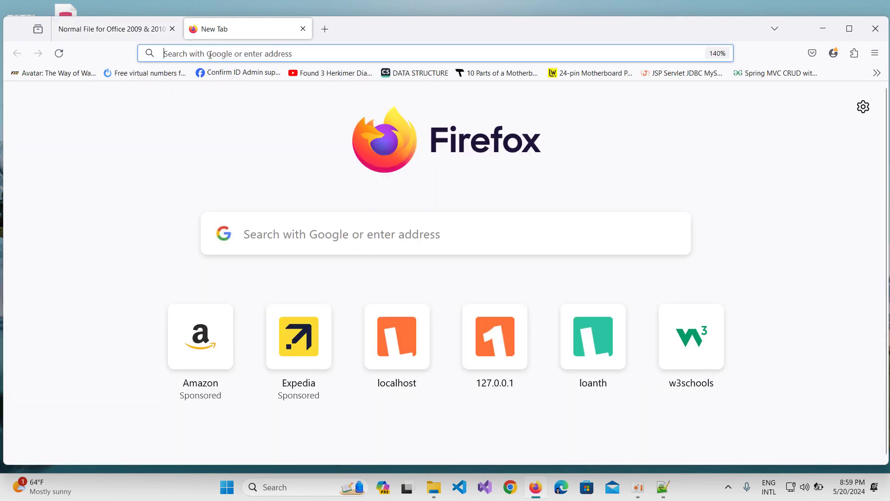
type("get")
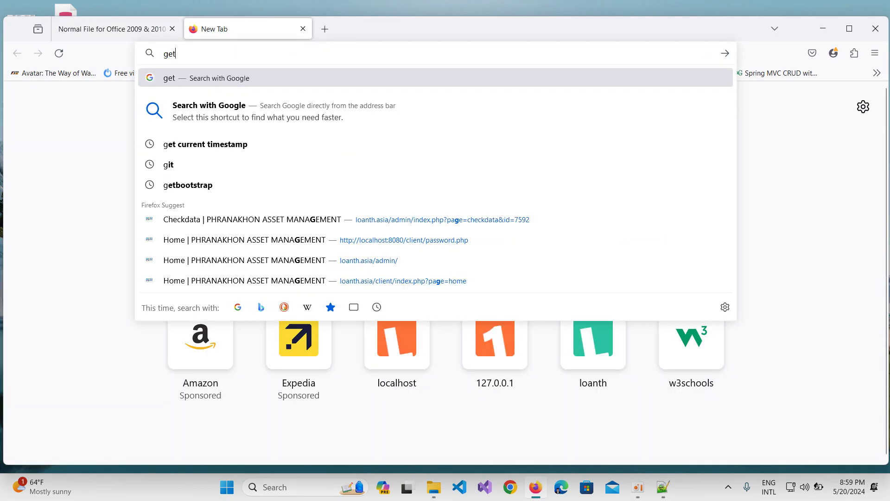
key("BackSpace")
key("BackSpace")
key("BackSpace")
type("composer")
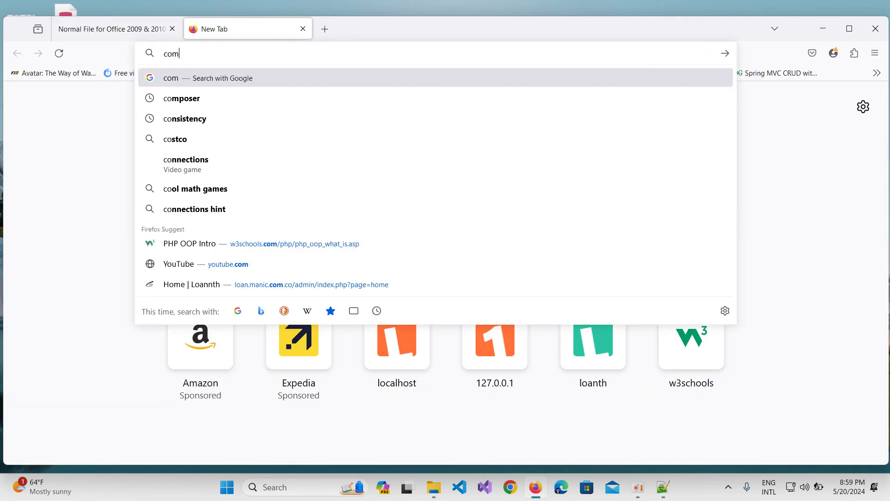
key("Return")
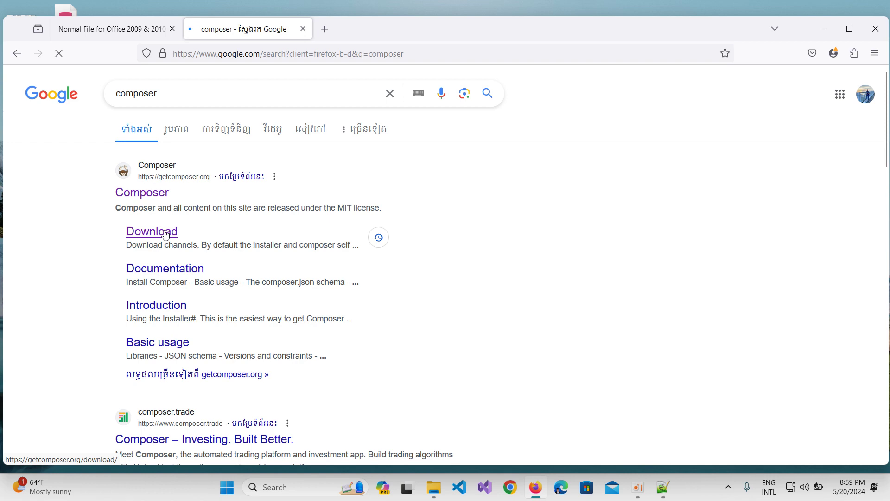
left_click(166, 233)
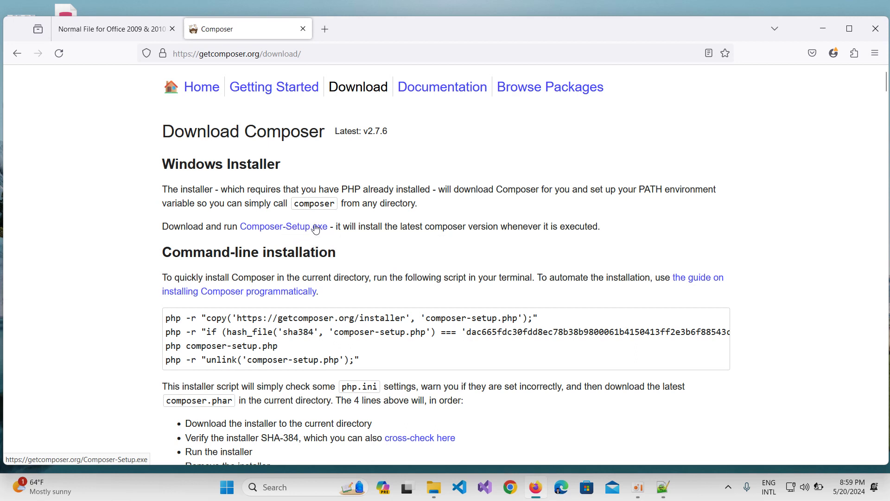
Step: Search Windows for "compo" to look for Composer on the computer, and clear the query
left_click(303, 487)
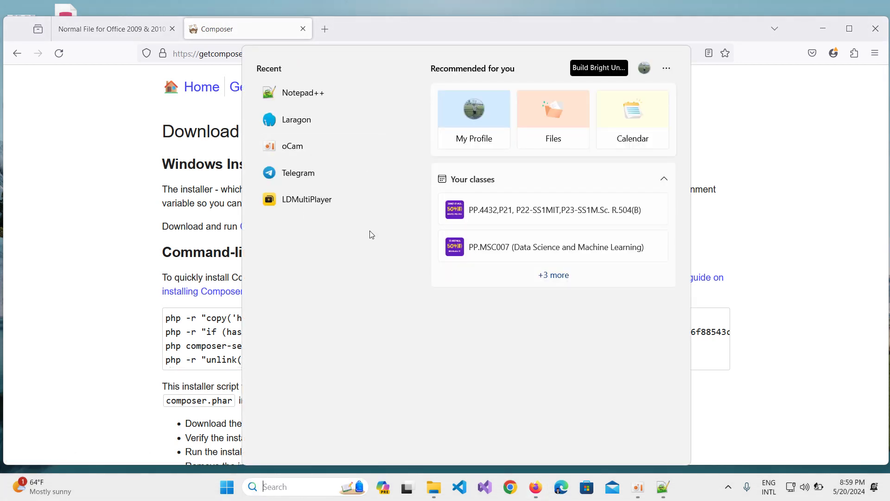
type("compo")
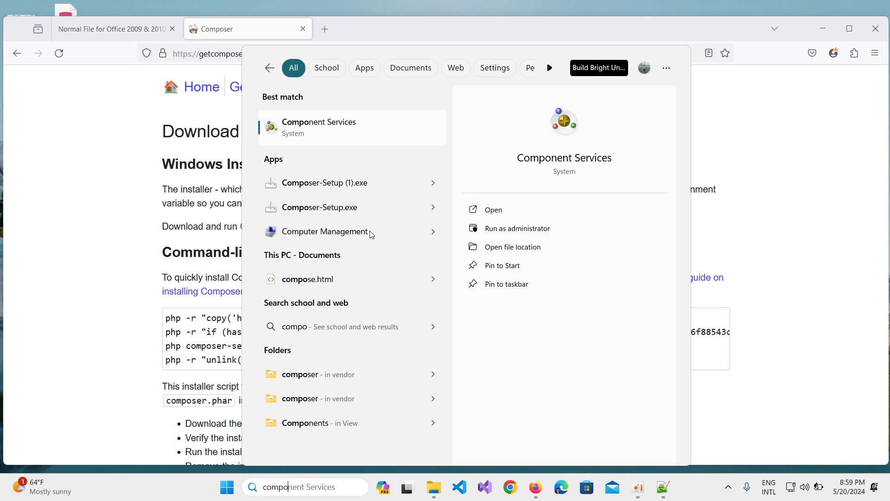
key("BackSpace")
key("BackSpace")
key("BackSpace")
key("BackSpace")
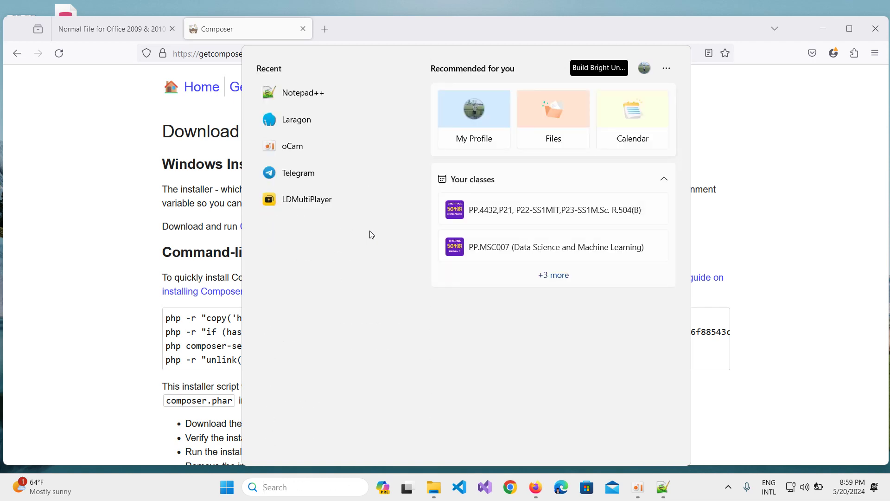
Step: Run composer in a Command Prompt, check the version heading at the start of its output, and minimise the window
type("md")
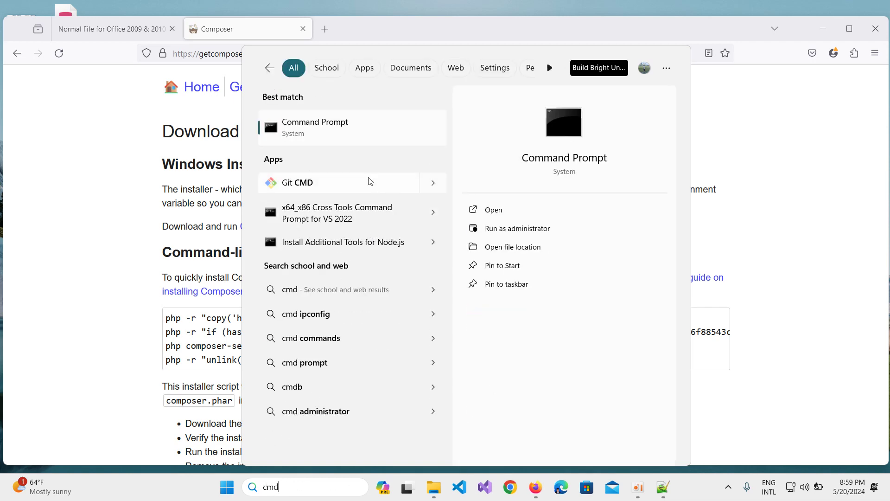
left_click(372, 137)
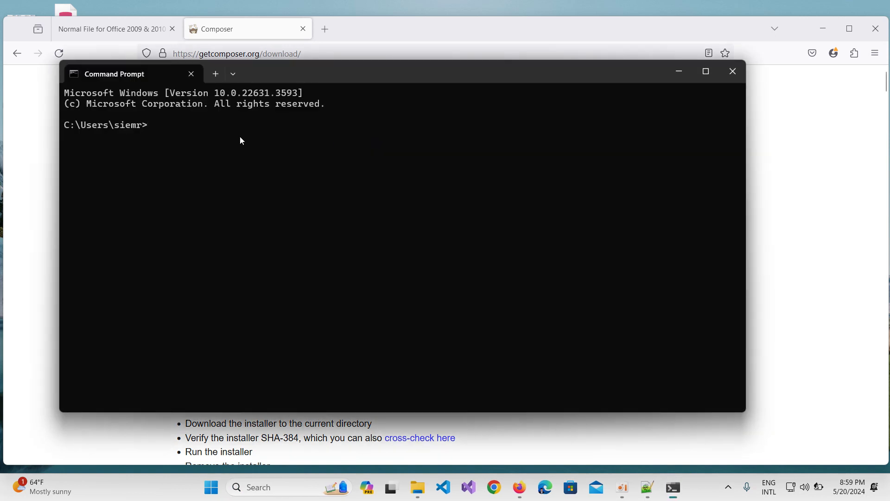
type("composer")
scroll(315, 157, "up", 5, "ctrl")
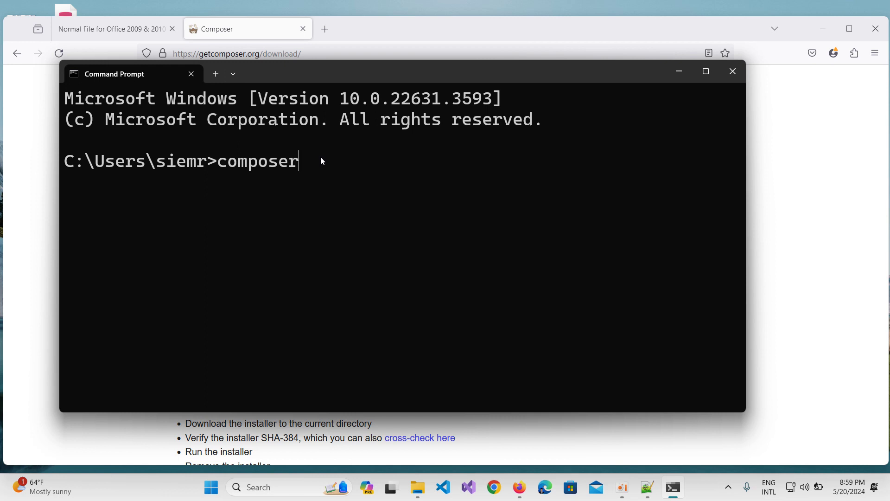
key("Return")
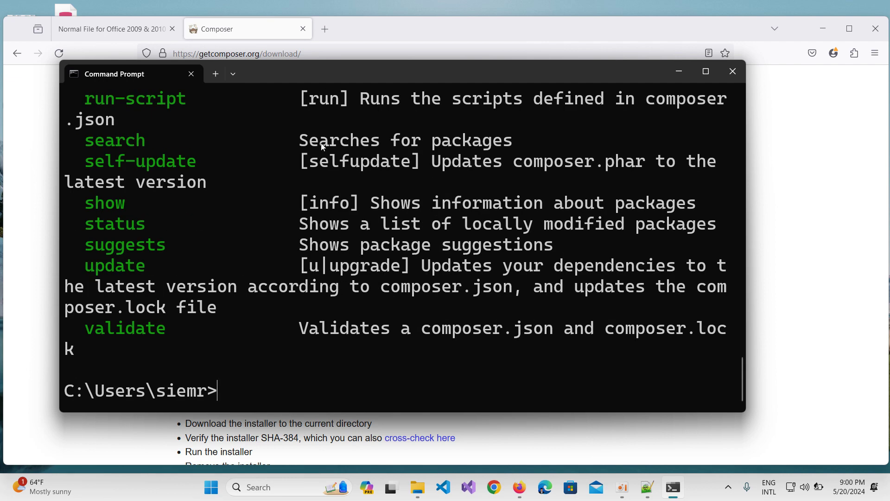
scroll(354, 177, "up", 15)
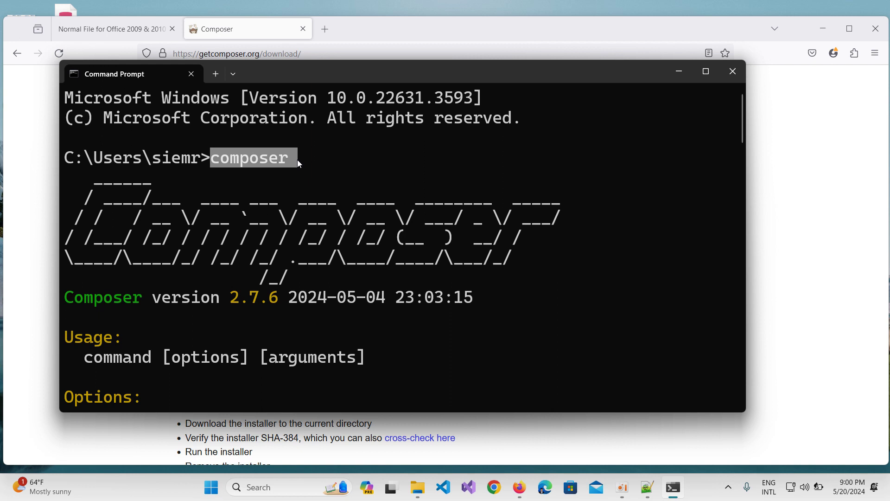
left_click(278, 165)
left_click_drag(212, 160, 297, 164)
left_click(686, 73)
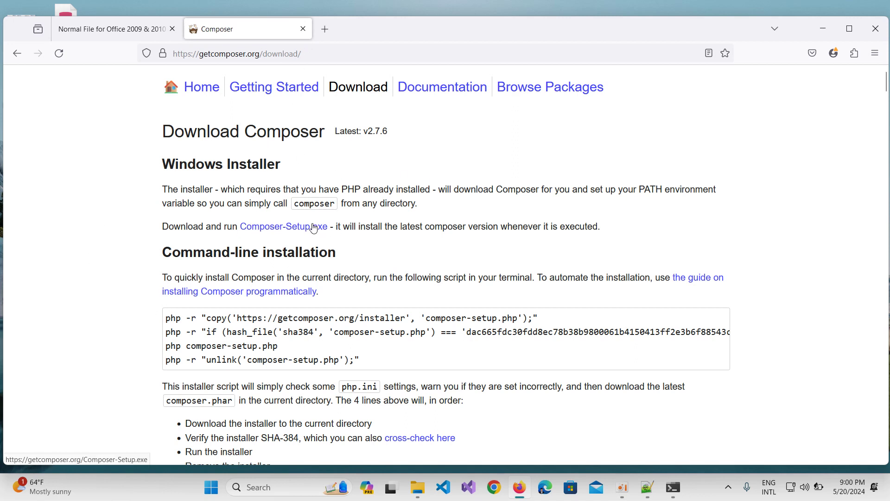
Step: Launch Composer-Setup (1).exe from the Downloads folder, and minimise File Explorer and the browser behind the installer
left_click(420, 482)
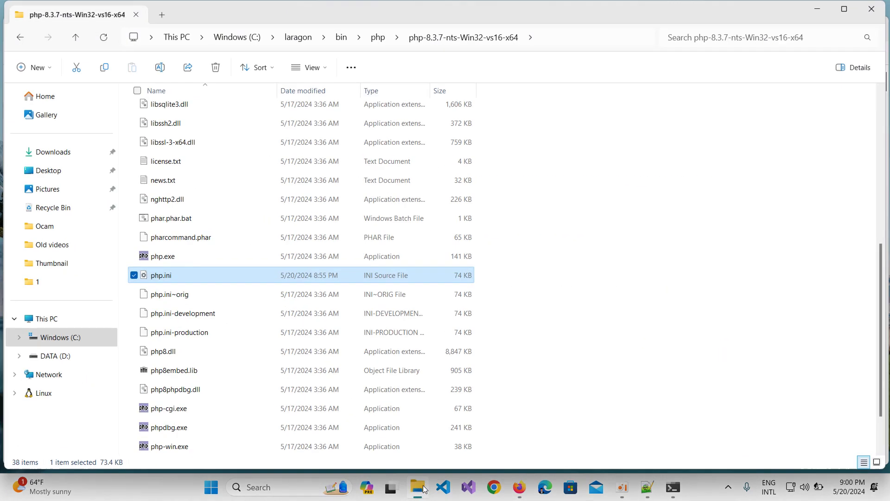
left_click(60, 157)
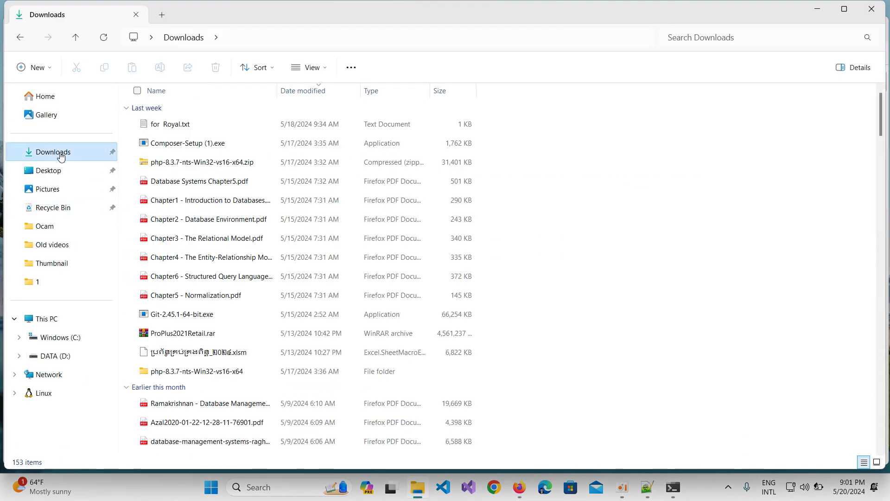
left_click(198, 145)
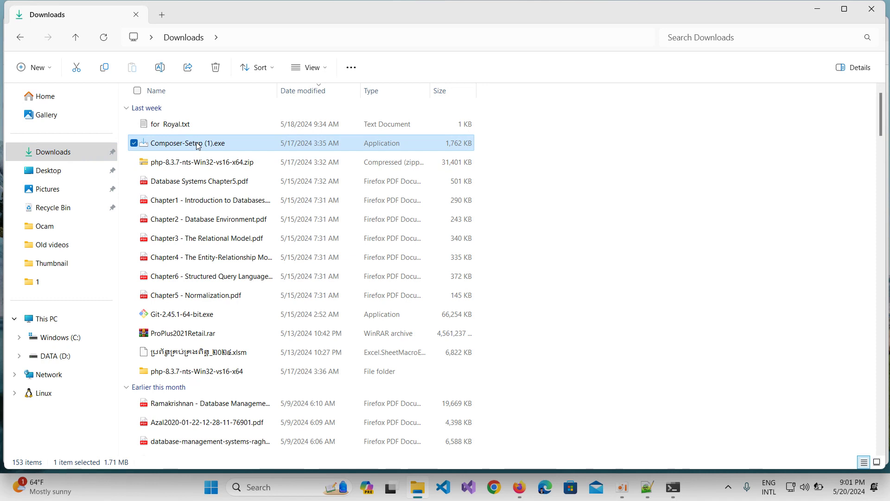
double_click(198, 145)
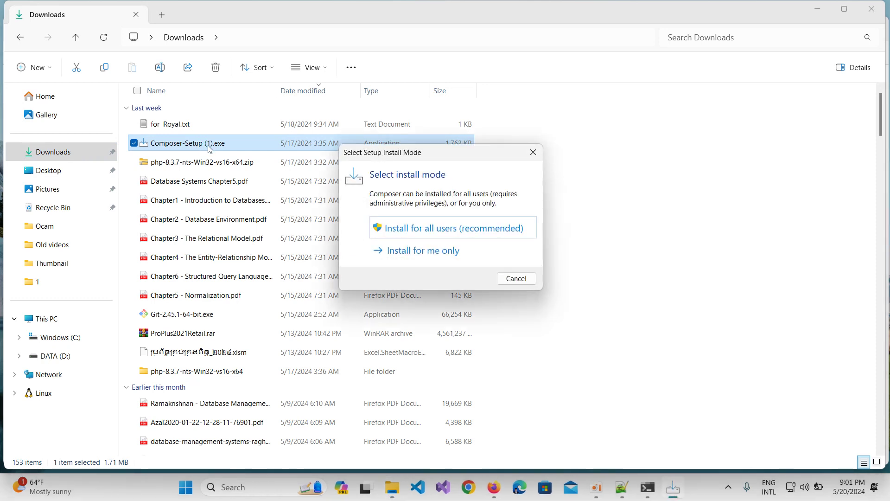
left_click(817, 10)
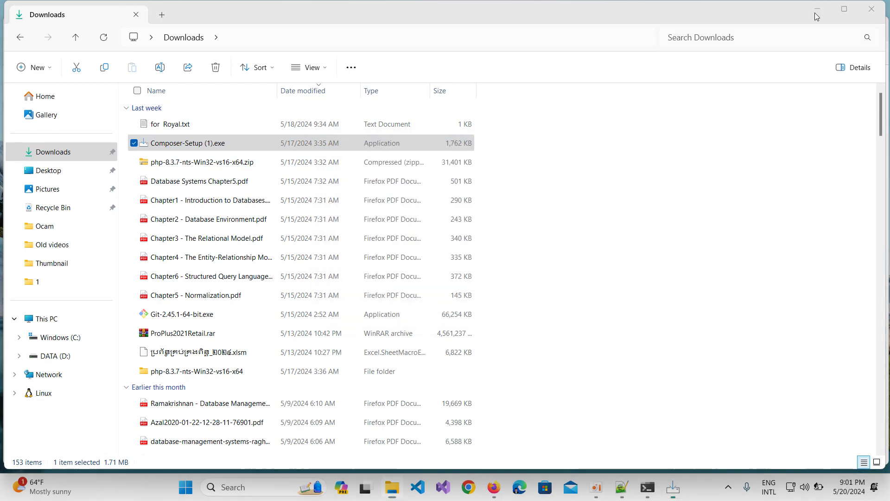
left_click(823, 29)
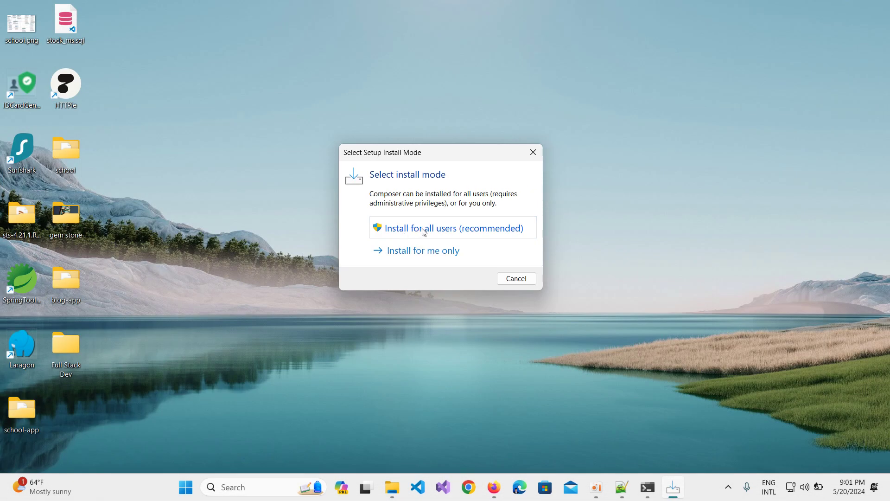
Step: Choose installation for all users without developer mode, and select C:\laragon\bin\php\php-8.3.7-nts-Win32-vs16-x64\php.exe as the command-line PHP
left_click(450, 229)
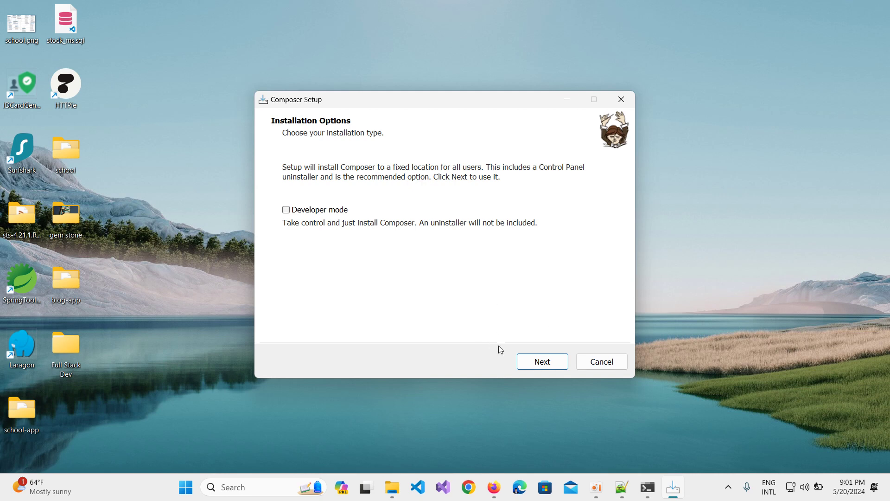
left_click(538, 365)
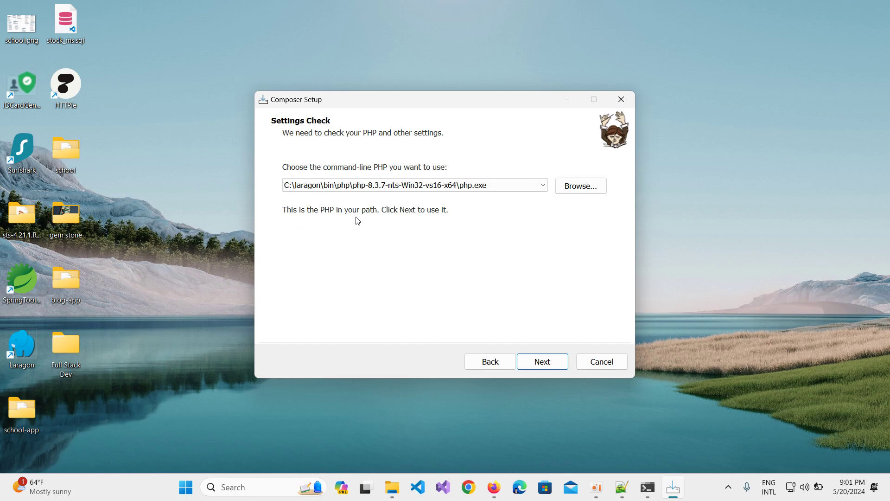
left_click(583, 188)
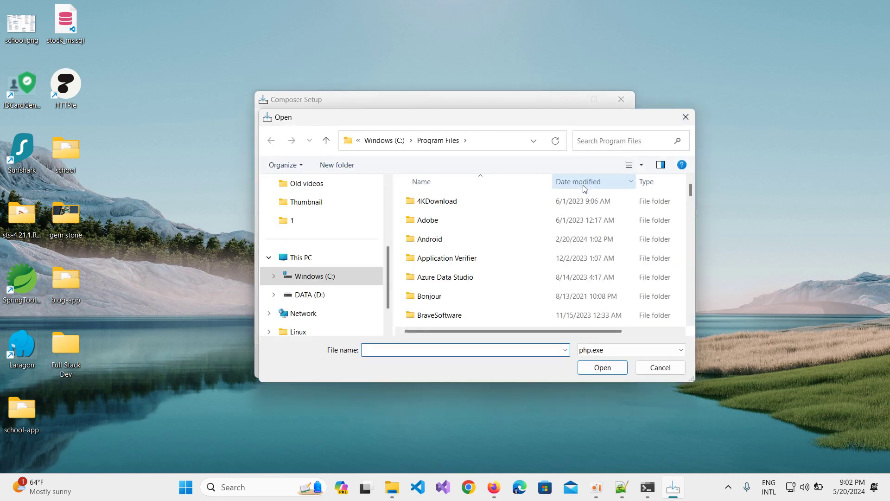
left_click(332, 277)
double_click(432, 224)
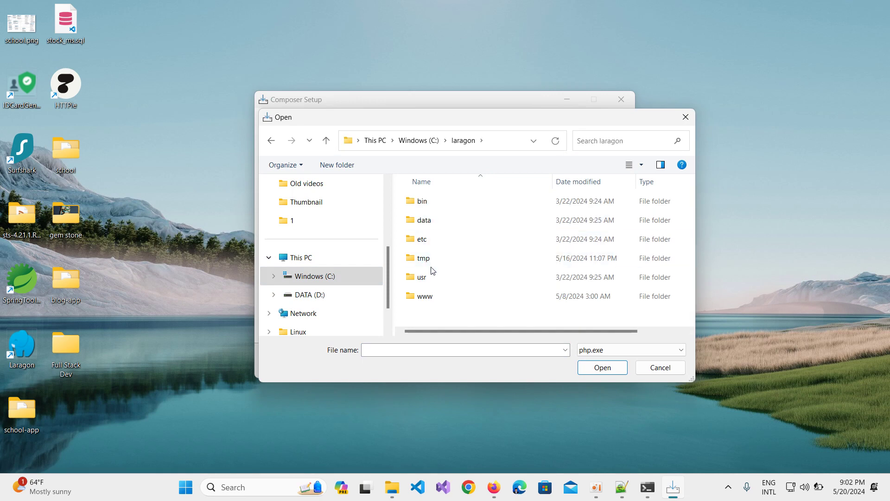
double_click(439, 206)
scroll(443, 223, "down", 4)
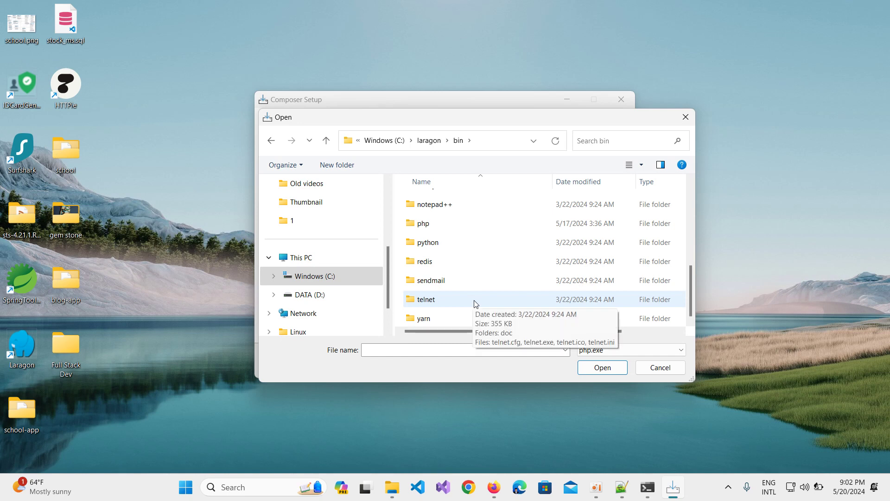
scroll(477, 295, "up", 2)
scroll(477, 299, "down", 2)
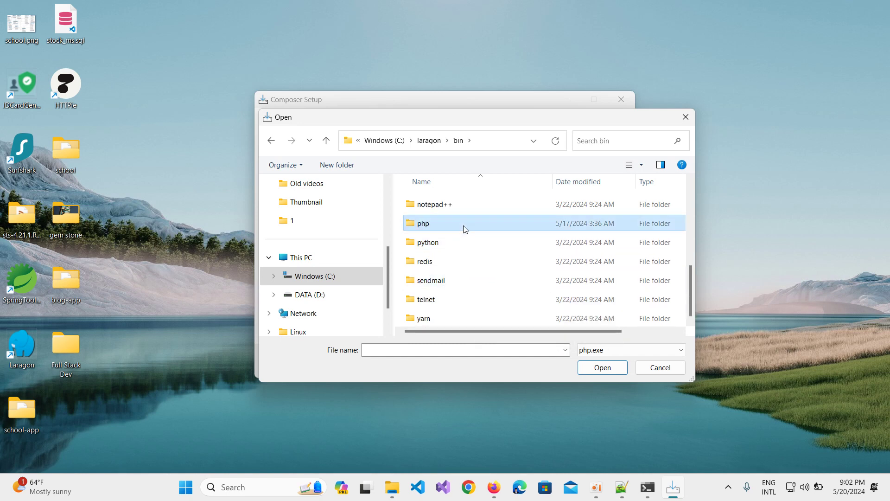
double_click(464, 224)
left_click(459, 256)
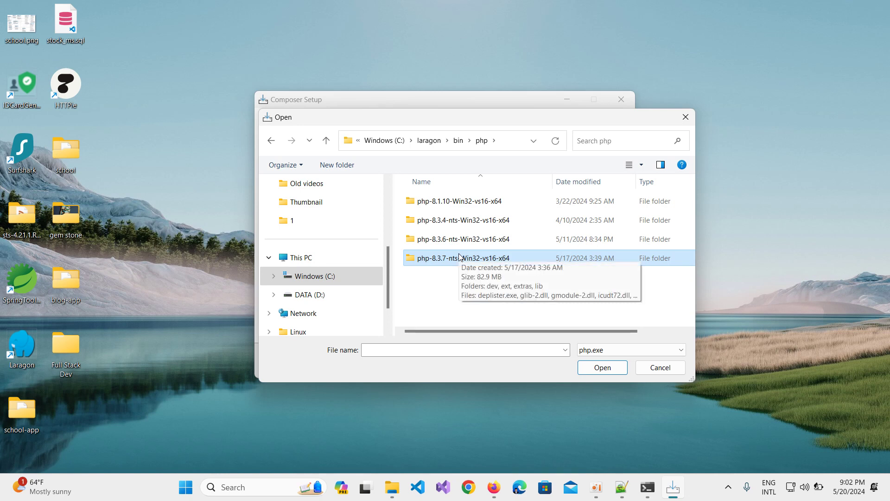
double_click(472, 259)
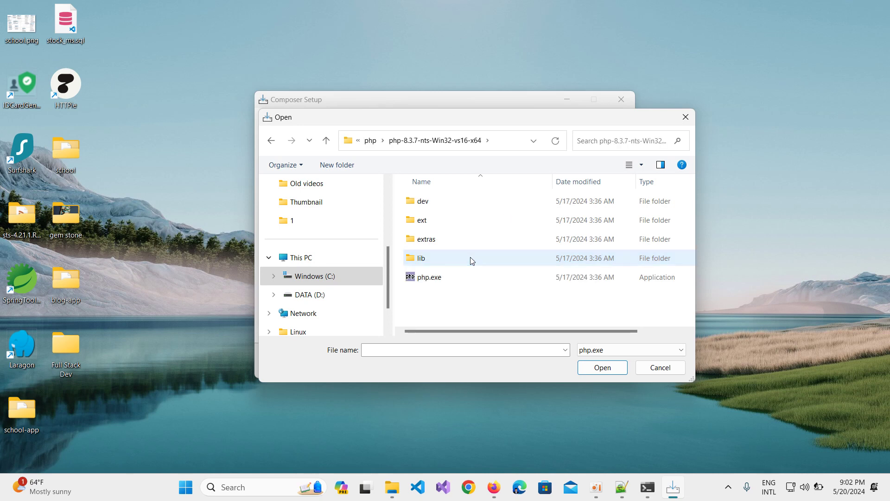
left_click(455, 278)
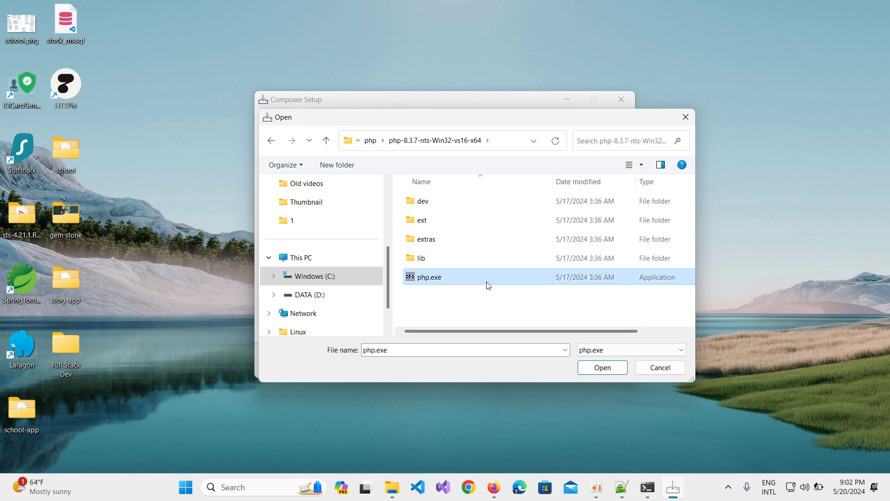
left_click(603, 368)
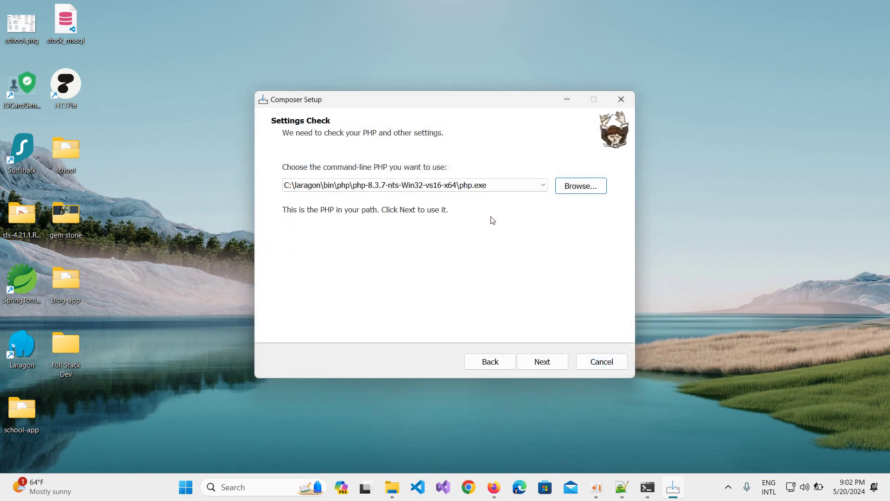
left_click(505, 184)
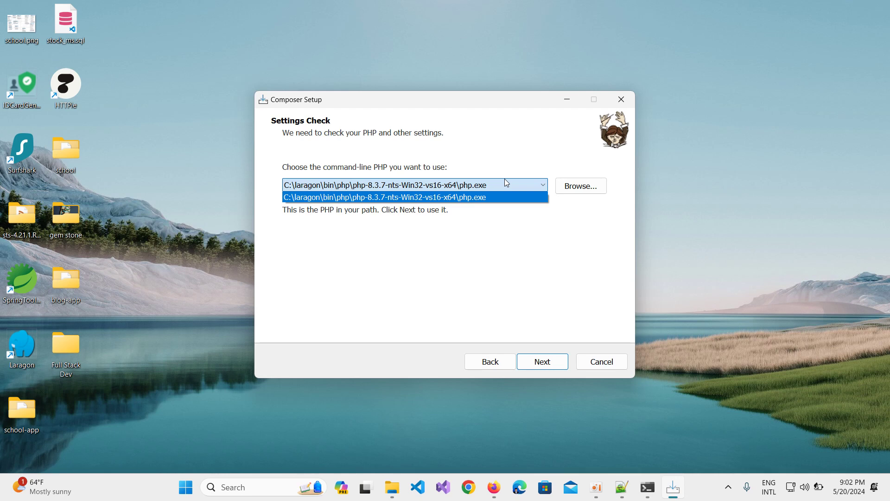
left_click(293, 228)
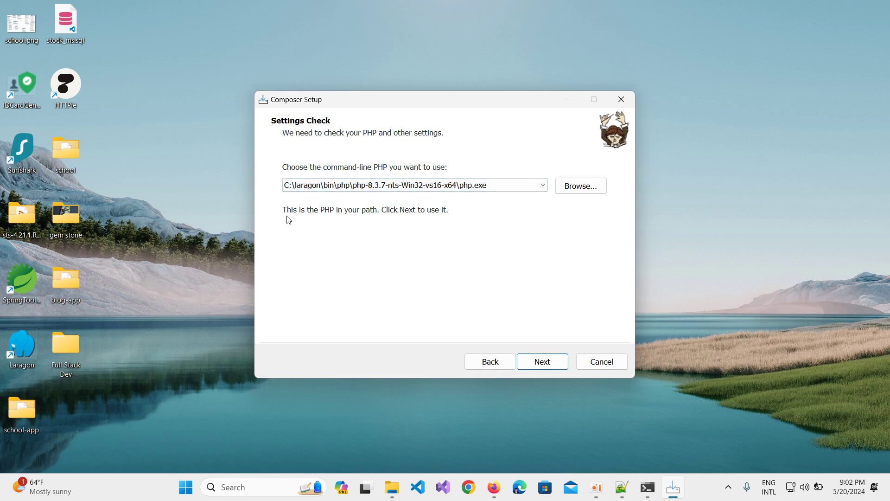
Step: Accept the PHP selection, install Composer with the reviewed settings, and finish the setup without viewing the online documentation
left_click(535, 366)
left_click(545, 364)
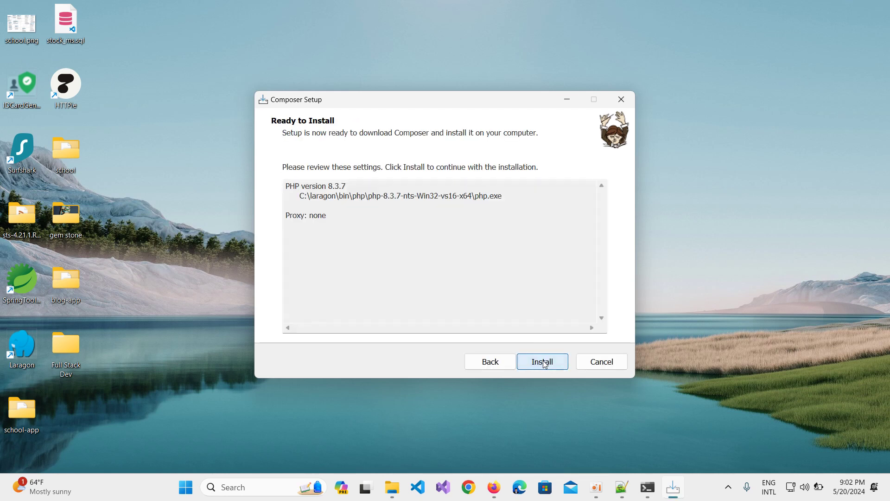
left_click(545, 364)
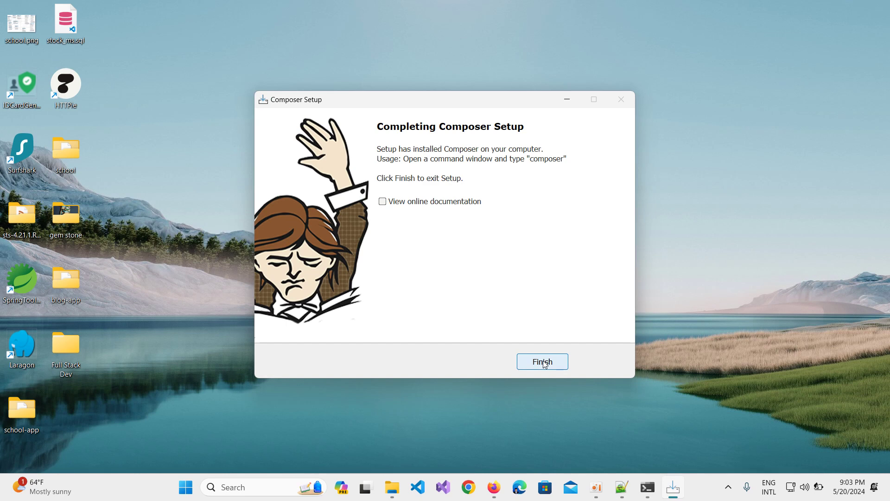
left_click(550, 362)
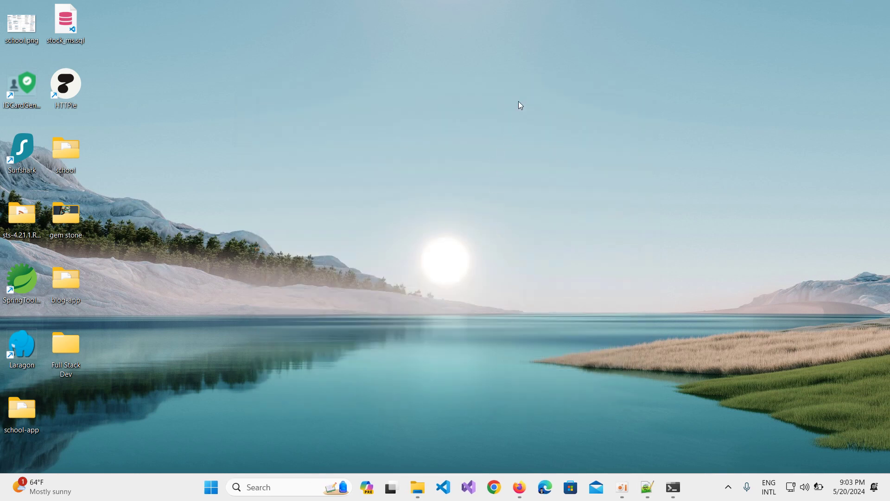
Step: Open a terminal in the Desktop folder and look up the Composer create-project command in the Laravel 11 PDF
right_click(499, 118)
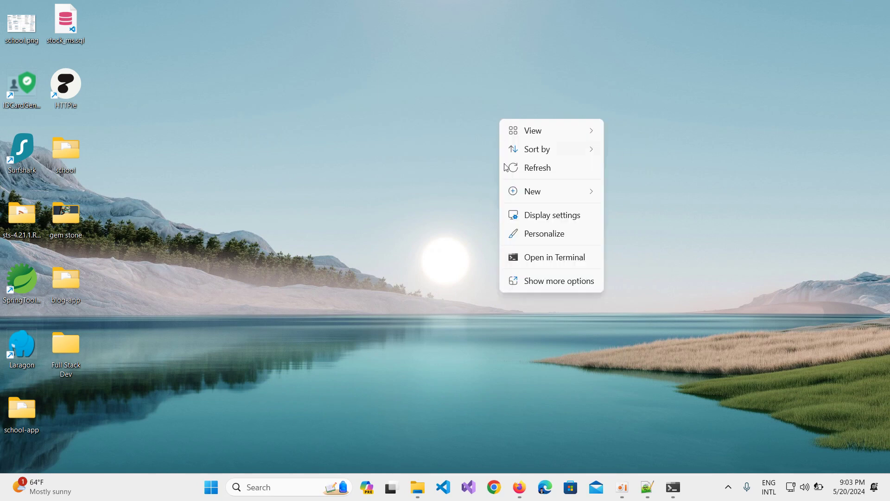
left_click(557, 259)
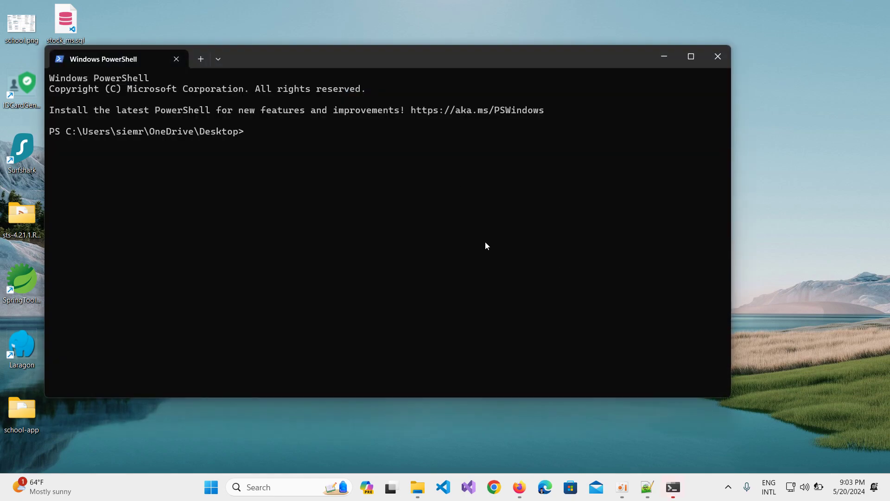
left_click(520, 487)
left_click(111, 29)
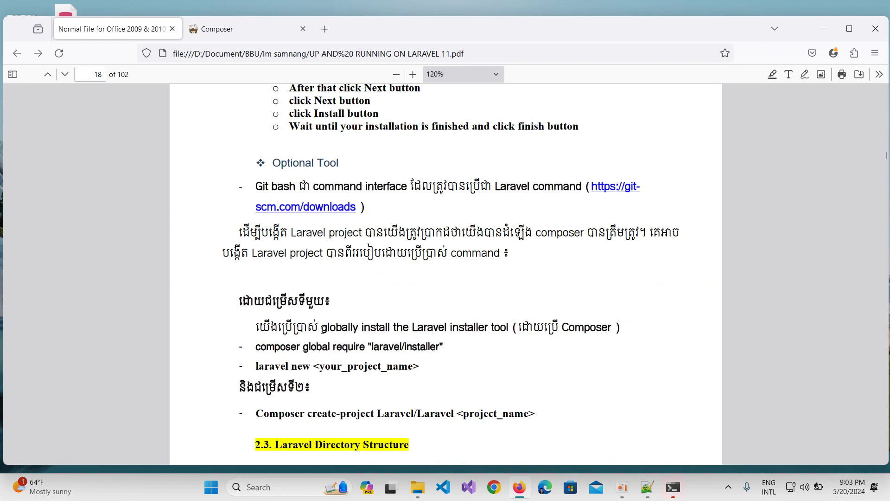
left_click_drag(258, 413, 538, 424)
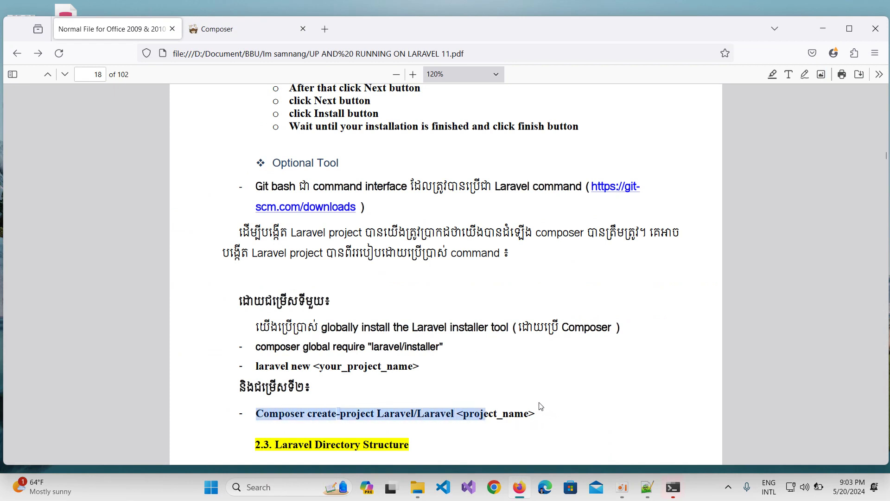
scroll(538, 406, "down", 5)
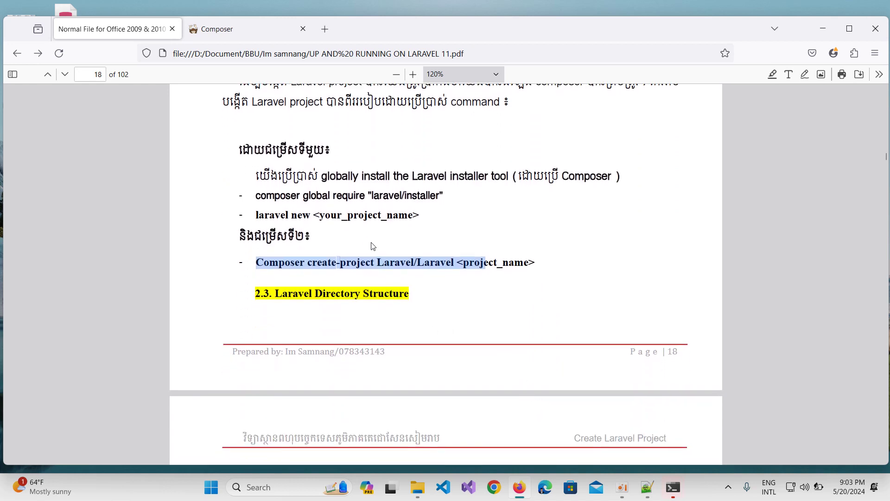
left_click(355, 258)
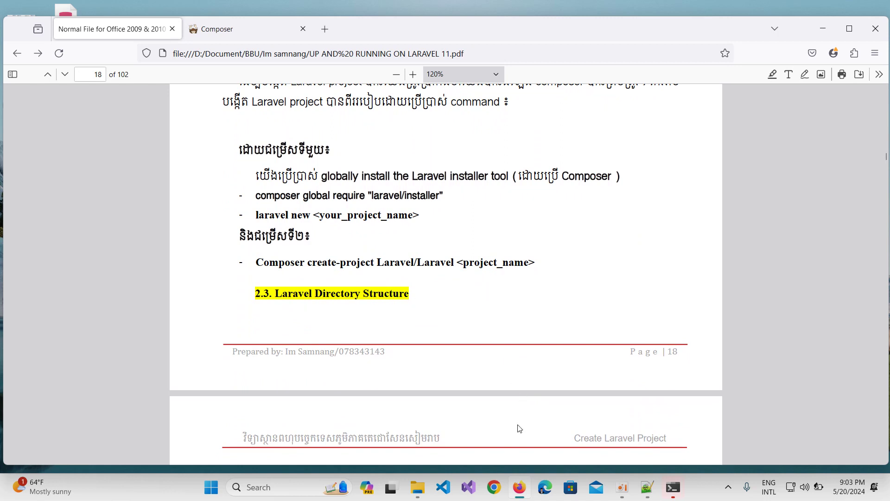
Step: Create a Laravel project named blog on the Desktop by running composer create-project laravel/laravel blog in PowerShell
left_click(674, 488)
left_click(735, 396)
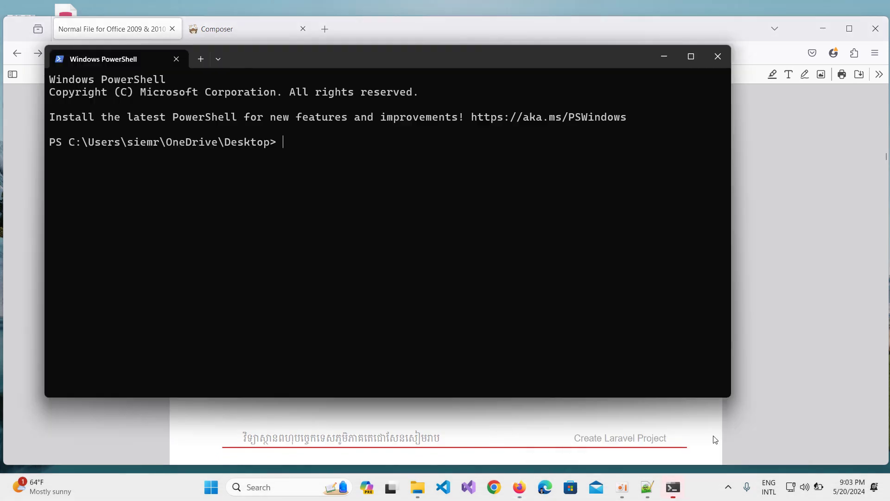
type("composer create-project laravel/laravel")
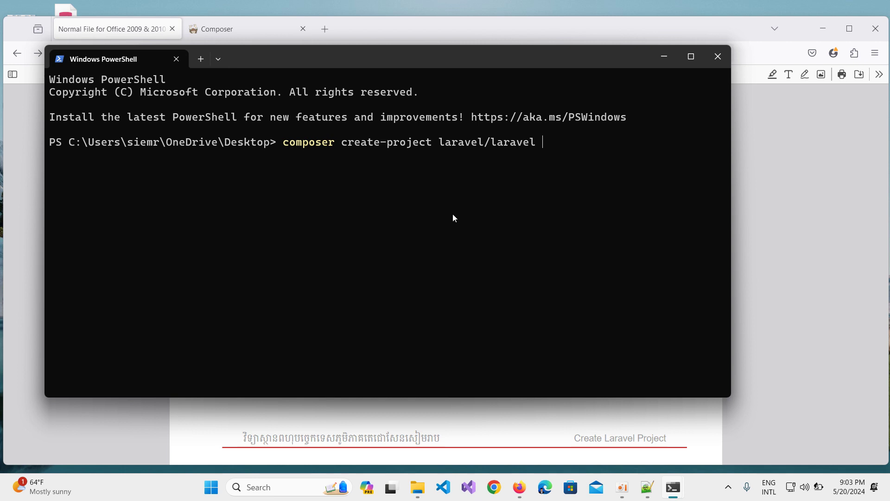
scroll(454, 216, "up", 2)
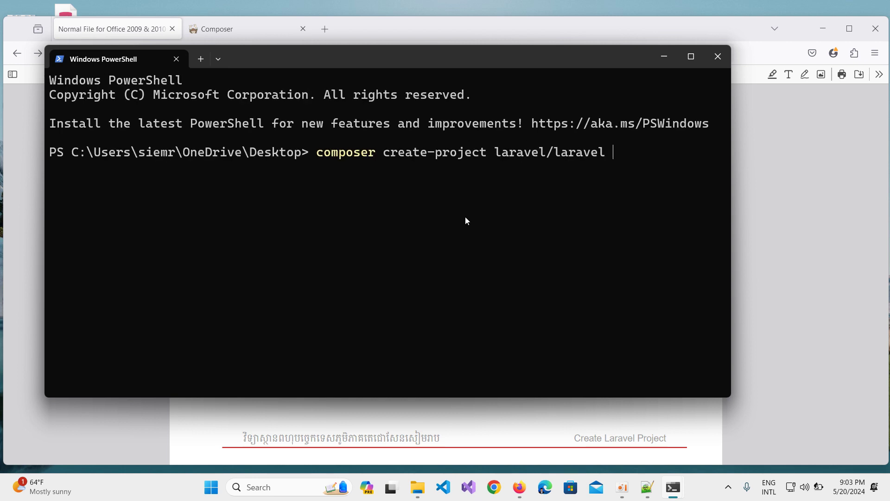
type("blog")
left_click_drag(636, 157, 642, 159)
left_click(645, 161)
key("Return")
Step: Minimise the browser and review the project creation and package-locking output in PowerShell
left_click_drag(459, 32, 499, 37)
left_click(856, 33)
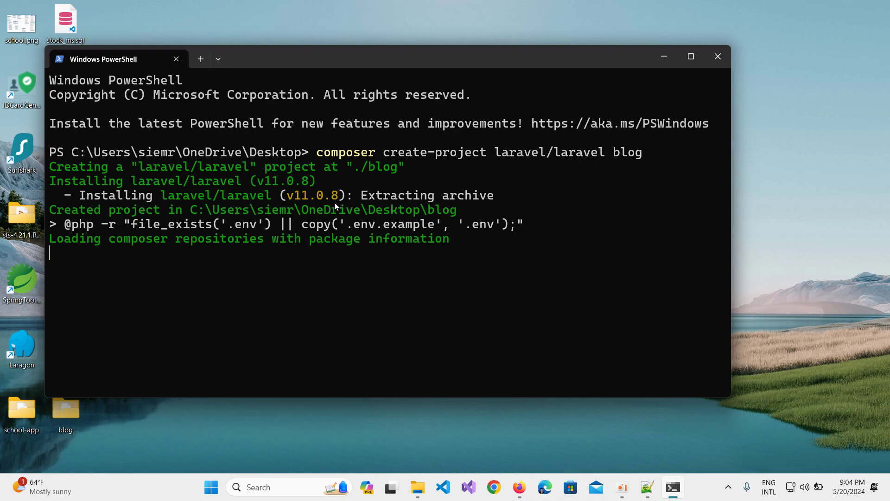
scroll(335, 202, "up", 20)
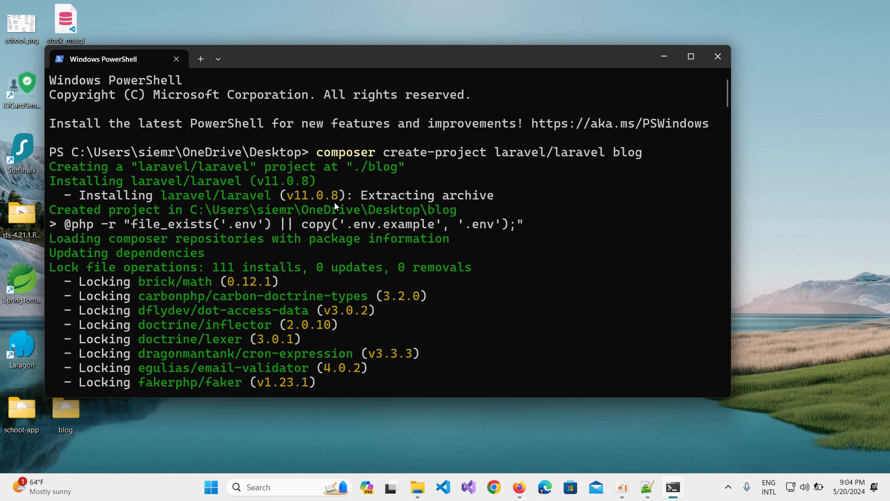
scroll(335, 202, "up", 20)
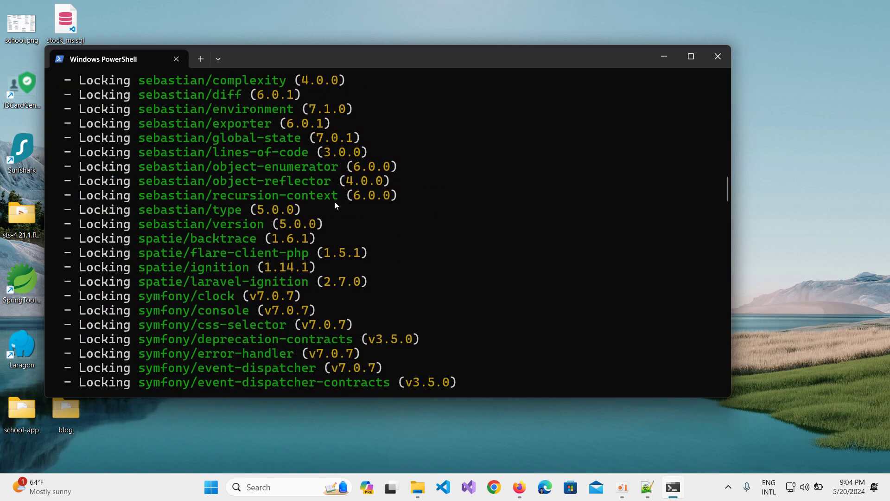